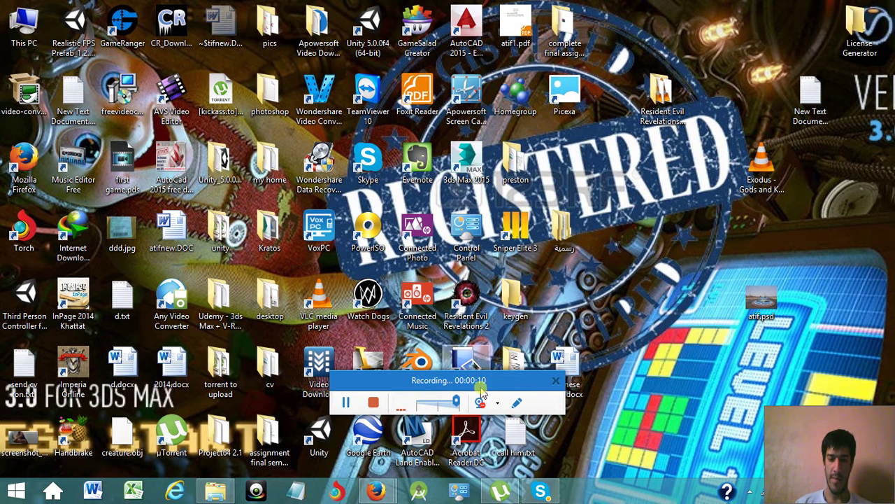
Bring up File Explorer on the Documents > atif > Softwares folder.
{"action": "left_click_drag", "start_coordinate": [488, 380], "coordinate": [505, 302]}
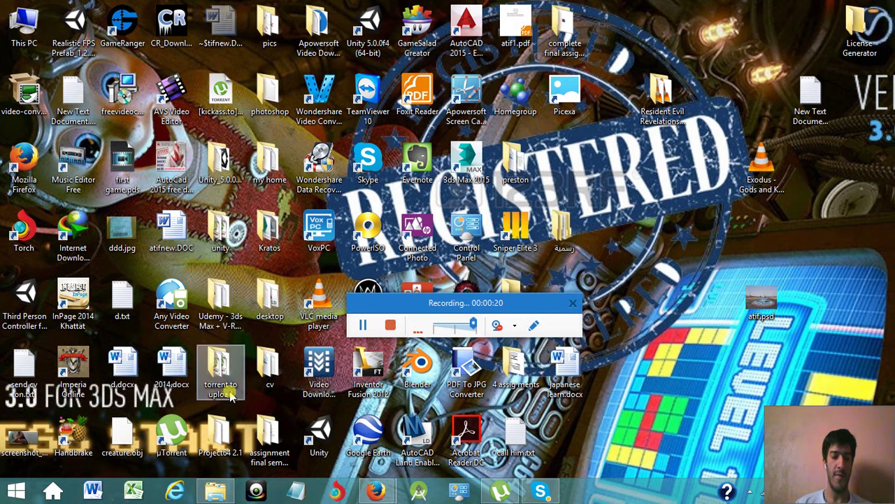
{"action": "left_click", "coordinate": [215, 493]}
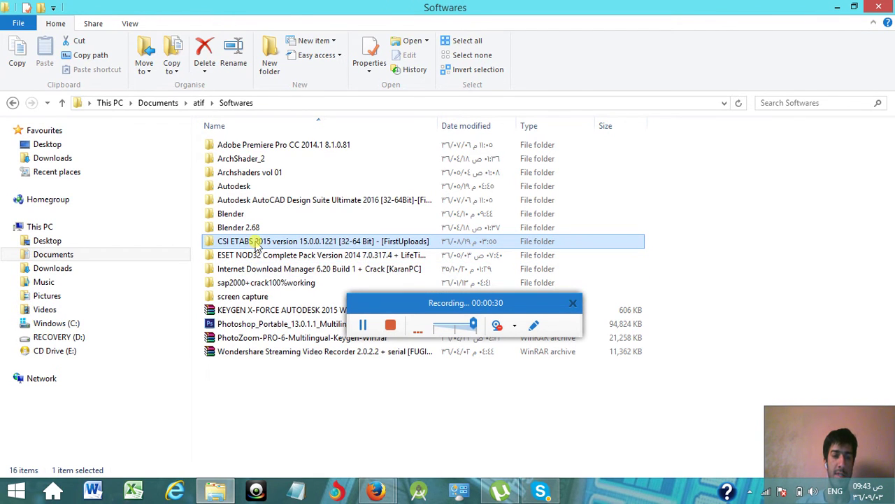
Navigate into CSI ETABS 2015 > 64-Bit > Setup to reach ETABS2015v1500Setup64.exe.
{"action": "double_click", "coordinate": [256, 243]}
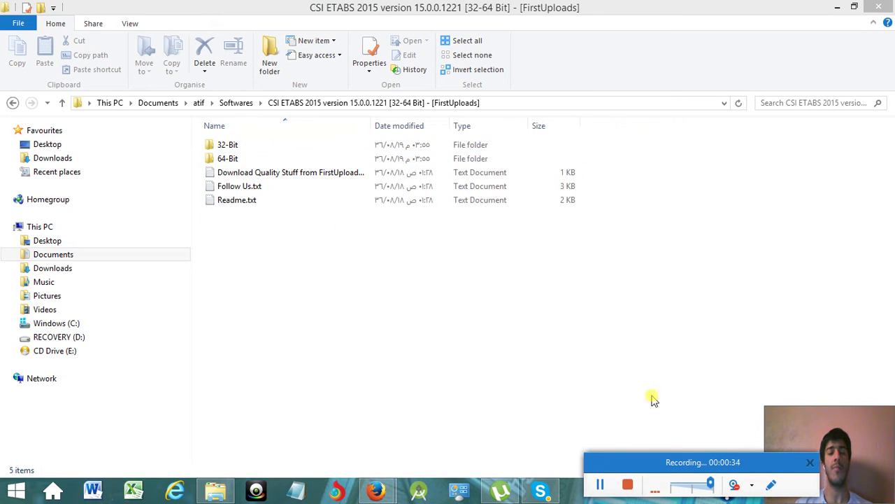
{"action": "left_click_drag", "start_coordinate": [727, 463], "coordinate": [811, 329]}
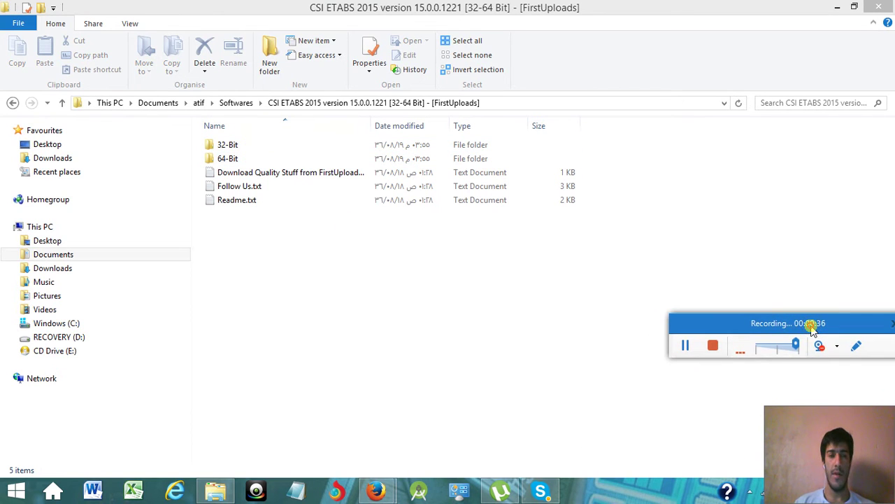
{"action": "left_click_drag", "start_coordinate": [809, 431], "coordinate": [806, 388]}
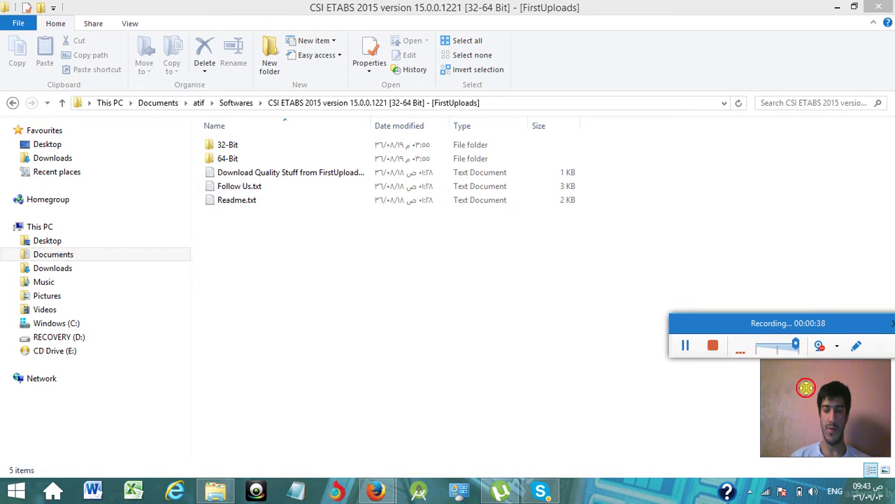
{"action": "double_click", "coordinate": [241, 160]}
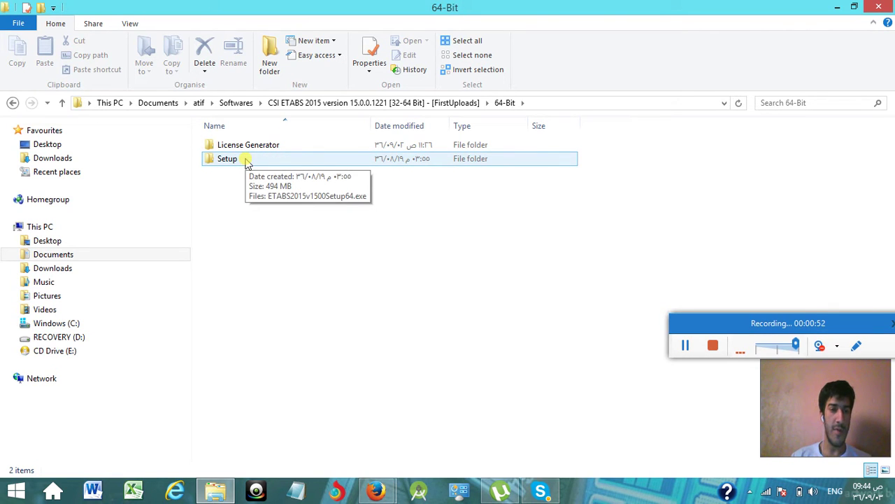
{"action": "double_click", "coordinate": [246, 161]}
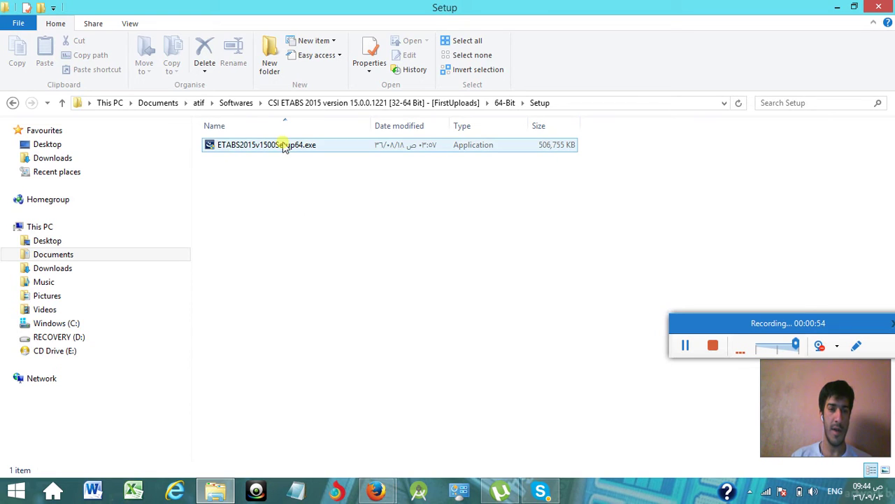
Run ETABS2015v1500Setup64.exe and let it extract to the InstallShield welcome page.
{"action": "left_click", "coordinate": [285, 146]}
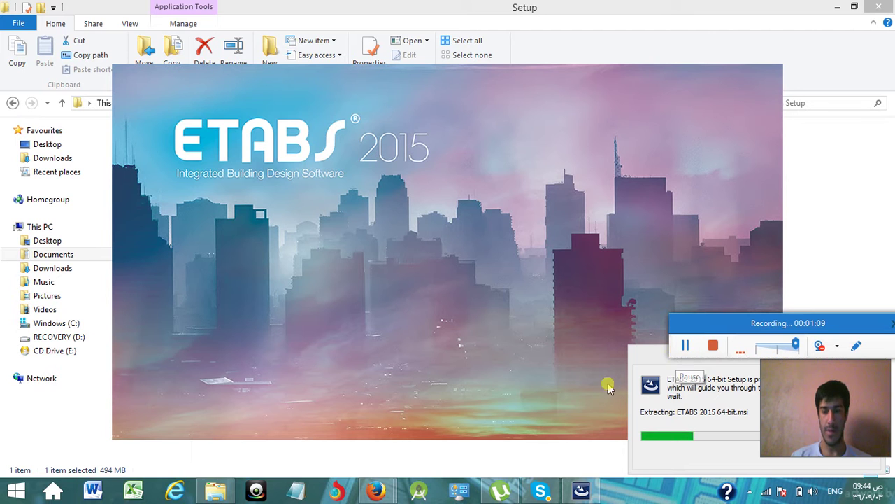
{"action": "left_click", "coordinate": [685, 347]}
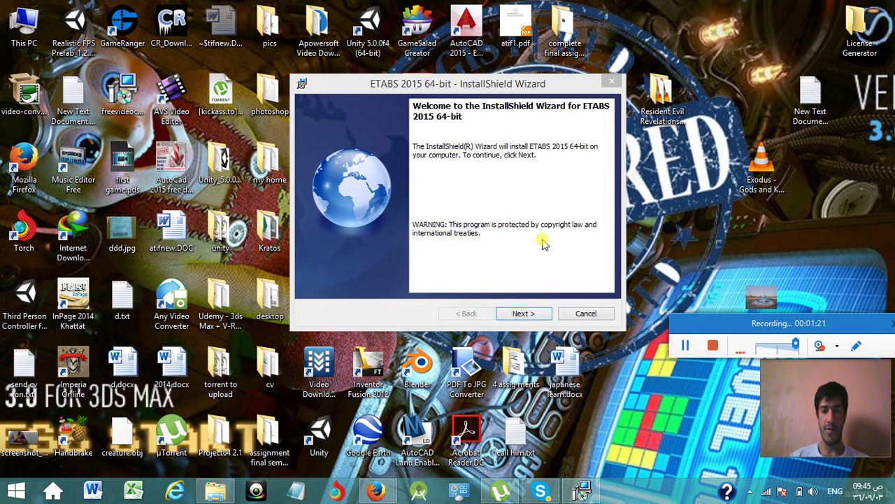
Get past the welcome page and accept the ETABS 2015 license agreement terms.
{"action": "left_click", "coordinate": [529, 314]}
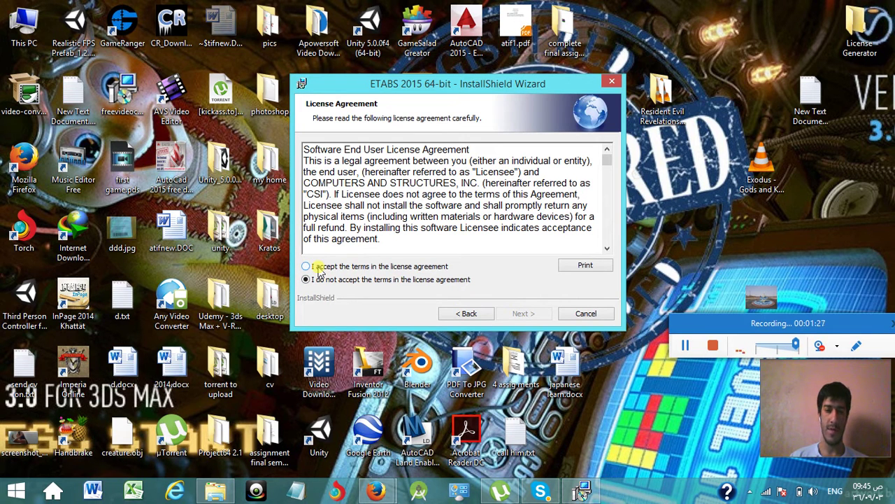
{"action": "left_click", "coordinate": [319, 270]}
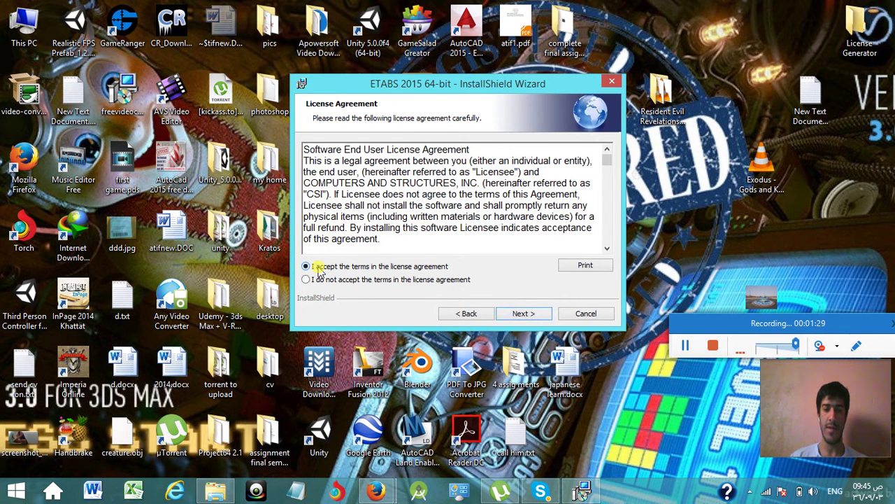
{"action": "left_click", "coordinate": [519, 316]}
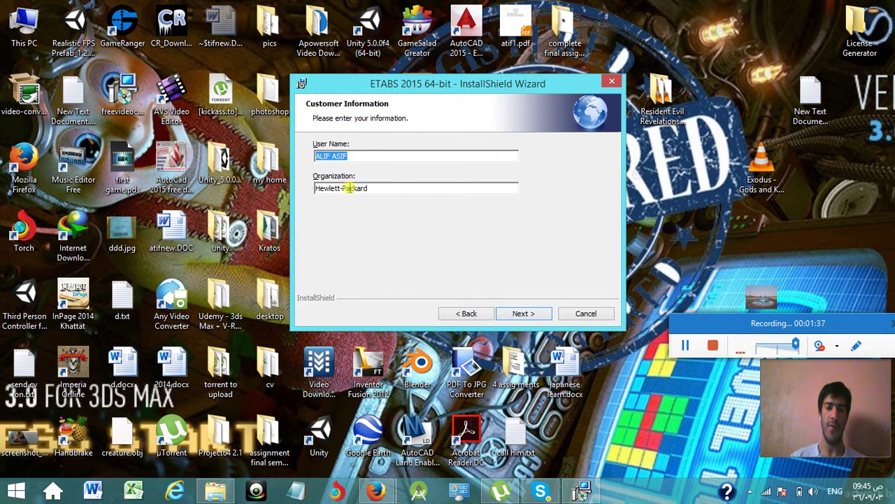
Set the Organization to 'home' and keep the default ETABS 2015 install folder.
{"action": "left_click", "coordinate": [370, 187]}
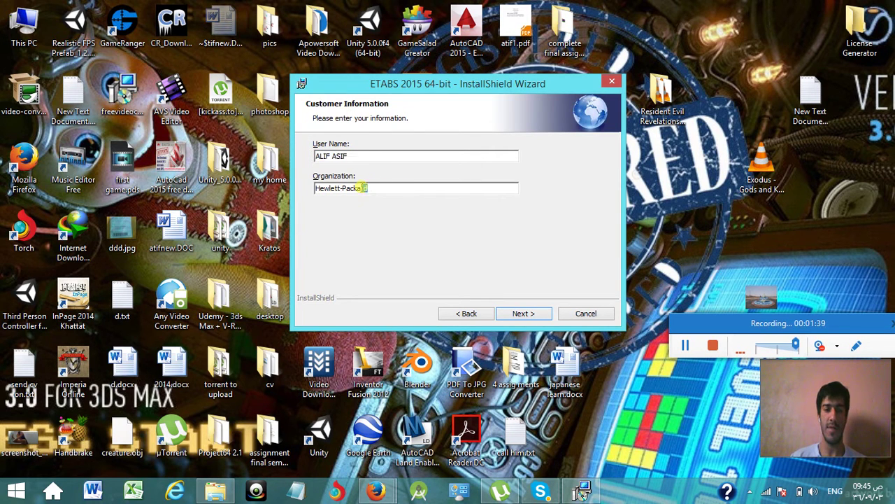
{"action": "left_click_drag", "start_coordinate": [363, 188], "coordinate": [315, 190]}
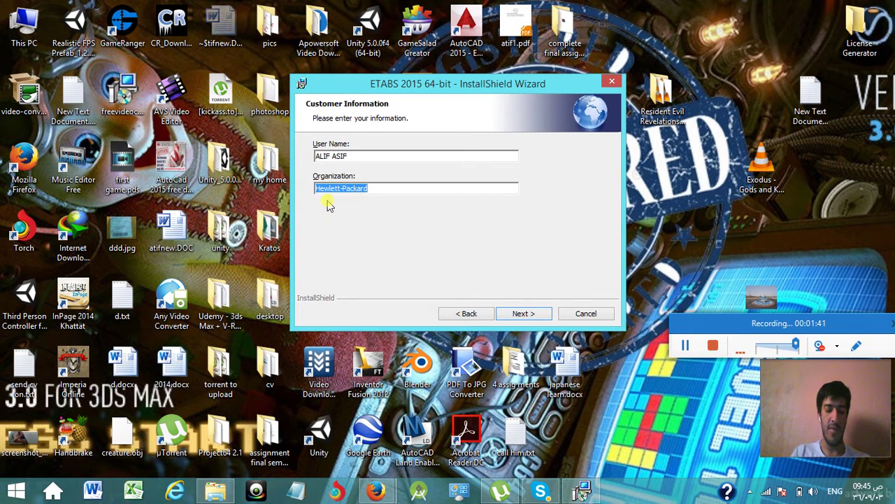
{"action": "type", "text": "home"}
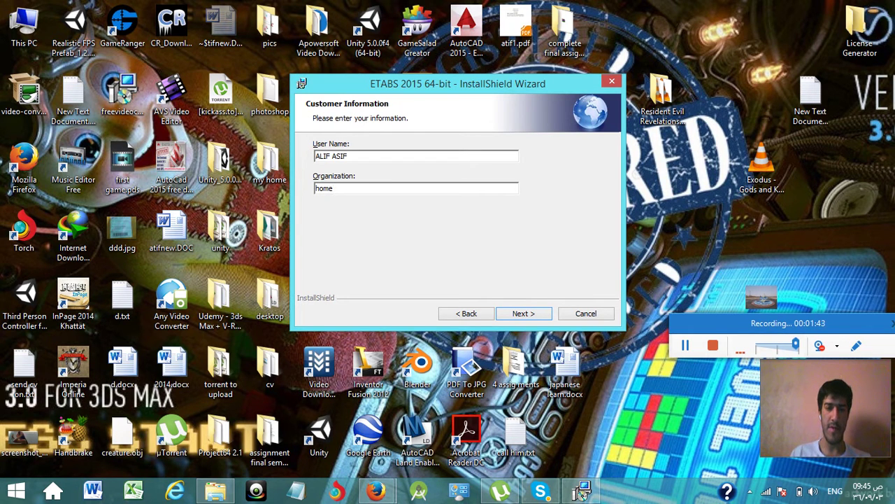
{"action": "left_click", "coordinate": [516, 314]}
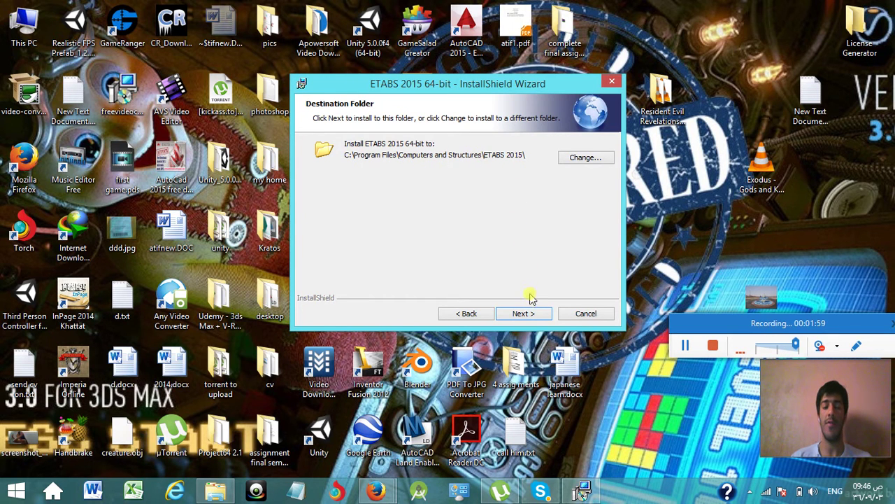
{"action": "left_click", "coordinate": [524, 313]}
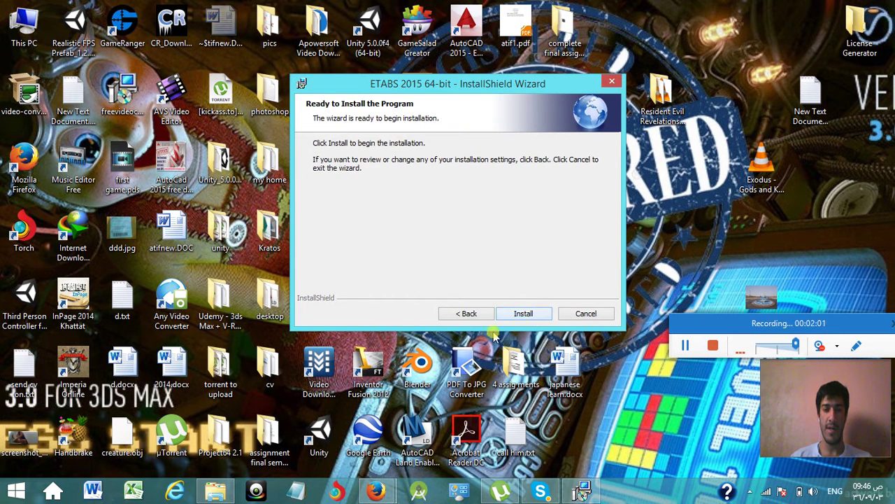
Install ETABS 2015 64-bit, declining standalone license activation, until the wizard reports completion.
{"action": "left_click", "coordinate": [532, 314]}
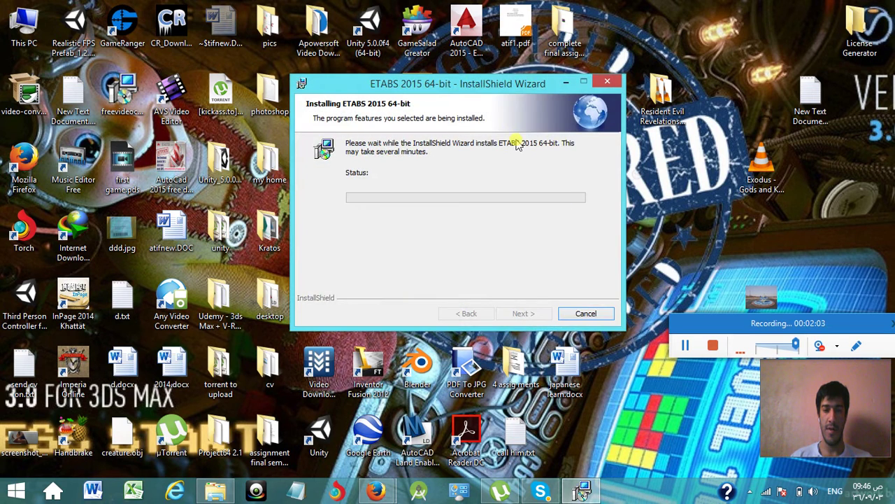
{"action": "left_click_drag", "start_coordinate": [537, 88], "coordinate": [568, 110]}
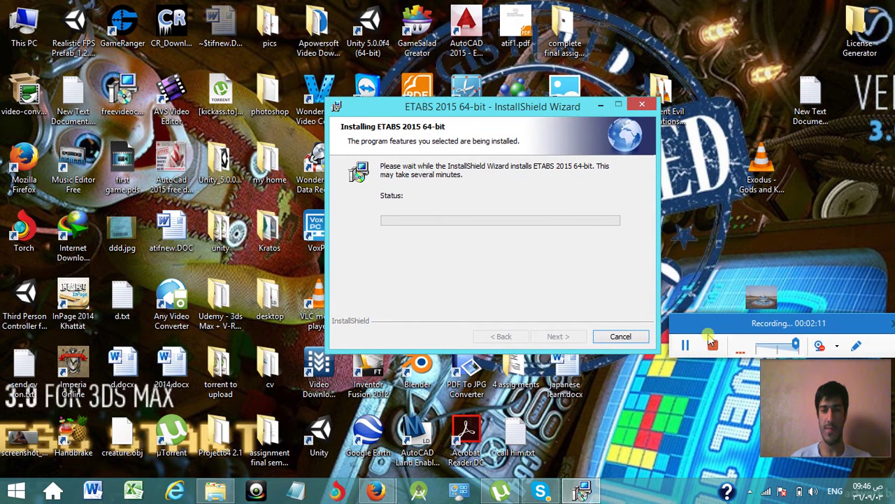
{"action": "left_click", "coordinate": [689, 347]}
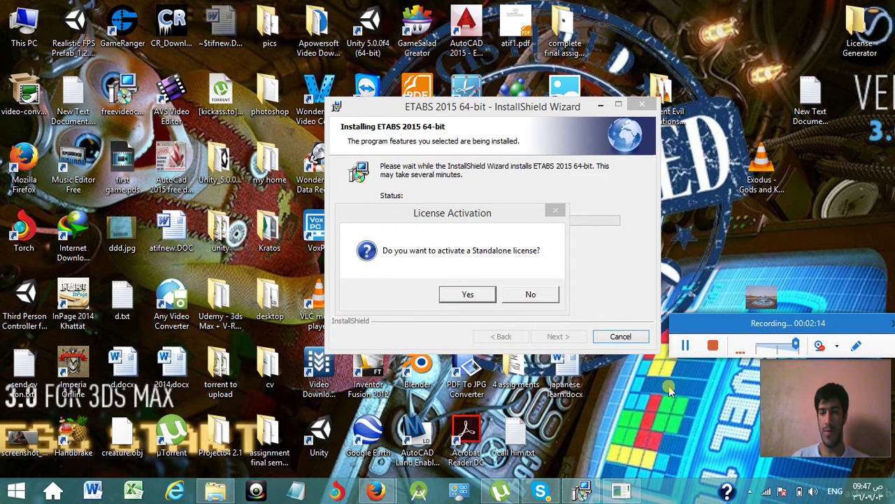
{"action": "left_click_drag", "start_coordinate": [482, 219], "coordinate": [516, 157]}
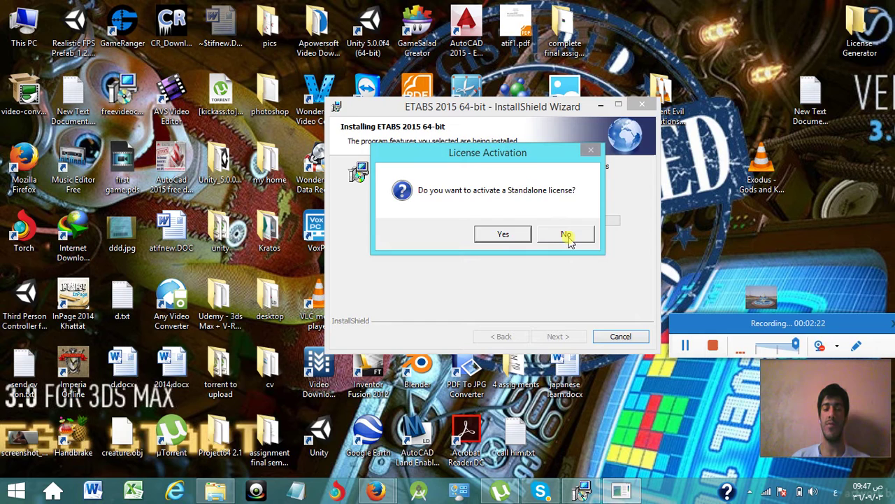
{"action": "left_click", "coordinate": [566, 235]}
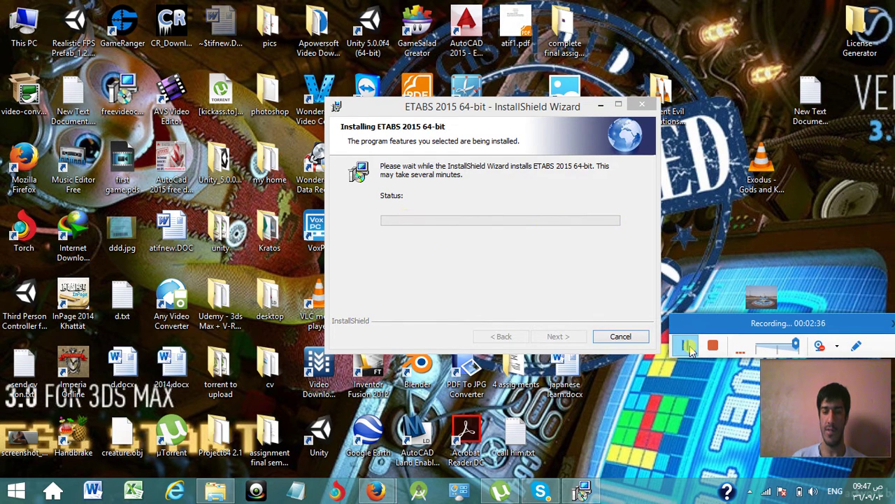
{"action": "left_click_drag", "start_coordinate": [804, 316], "coordinate": [804, 250]}
{"action": "left_click_drag", "start_coordinate": [592, 111], "coordinate": [564, 103]}
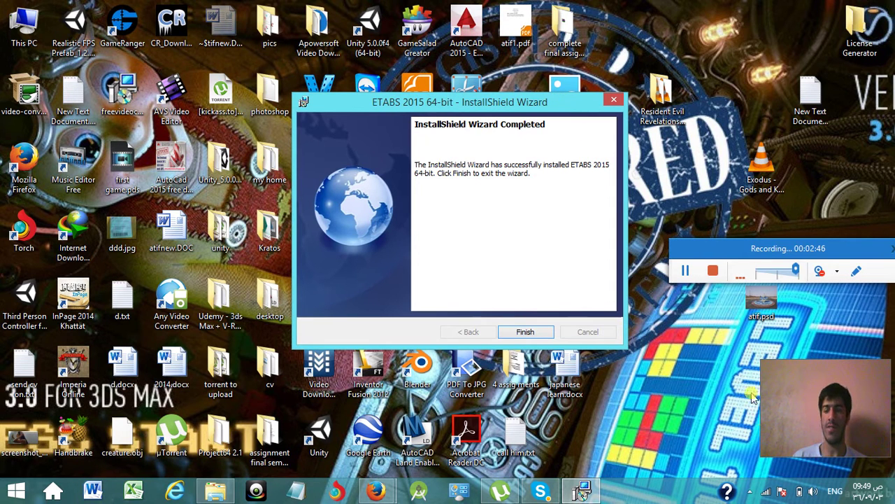
Close the finished installer wizard and switch WiFi off from the Networks panel.
{"action": "left_click", "coordinate": [526, 332]}
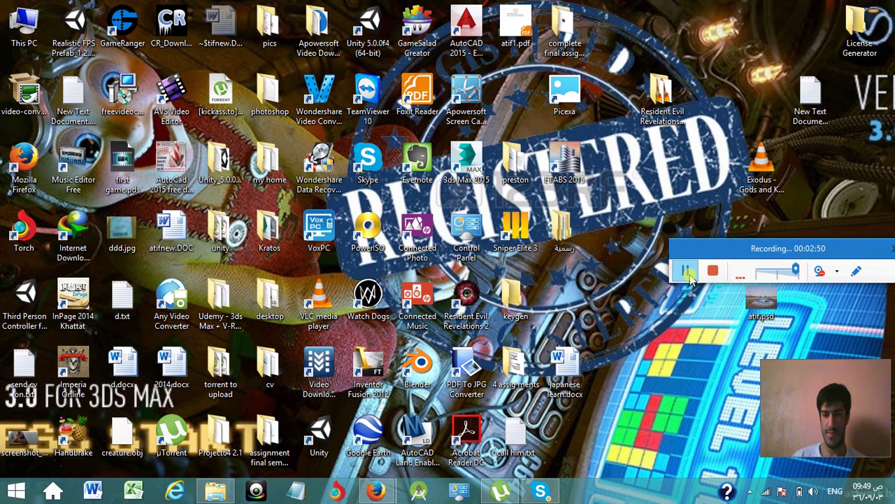
{"action": "left_click", "coordinate": [689, 277]}
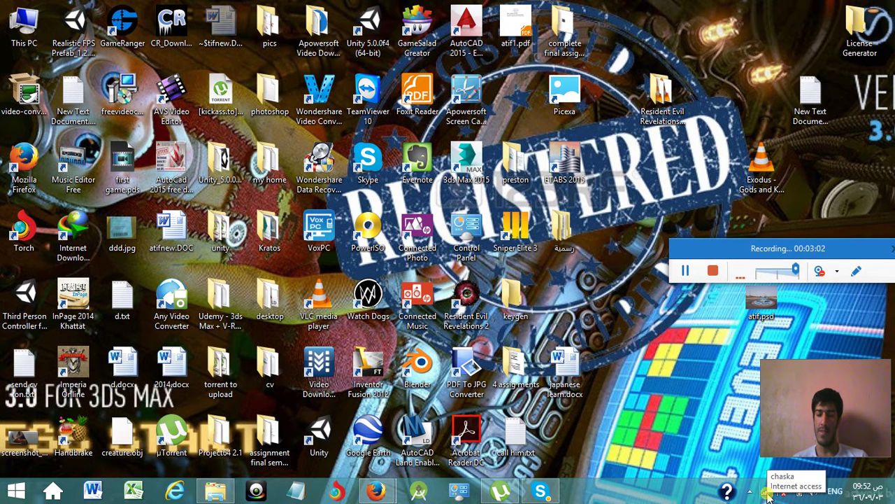
{"action": "left_click", "coordinate": [767, 495]}
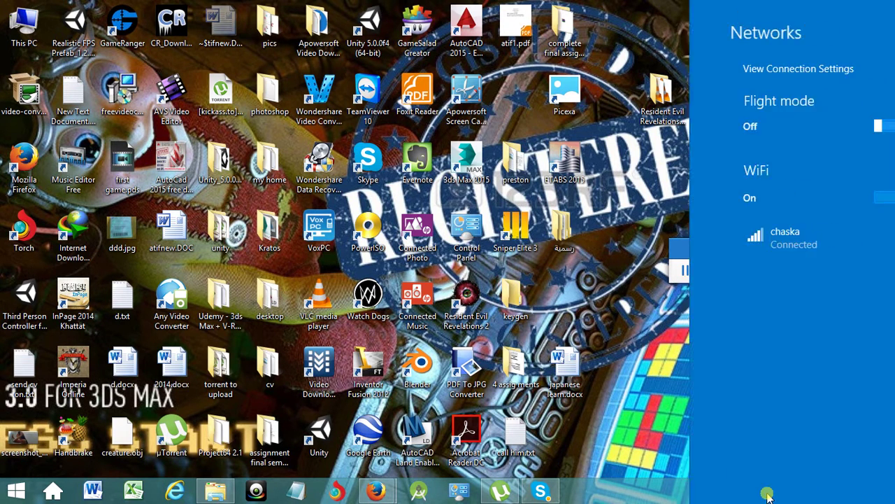
{"action": "right_click", "coordinate": [748, 245]}
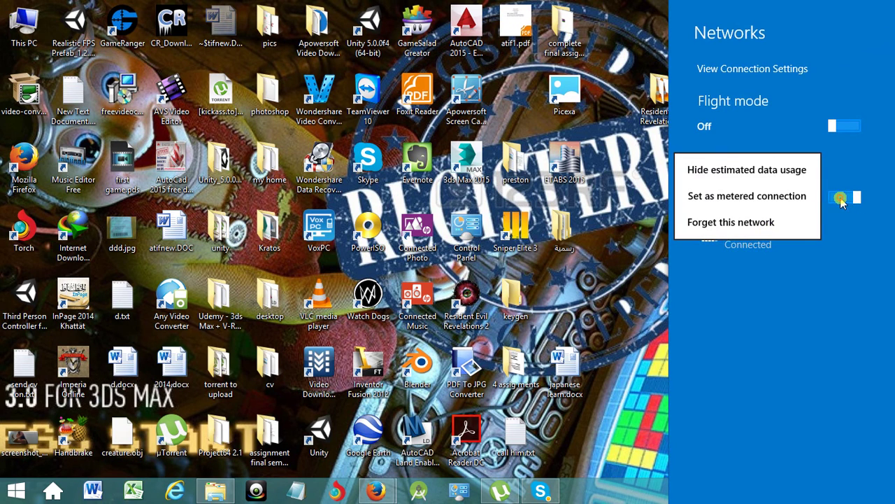
{"action": "key", "text": "Escape"}
{"action": "left_click", "coordinate": [847, 197]}
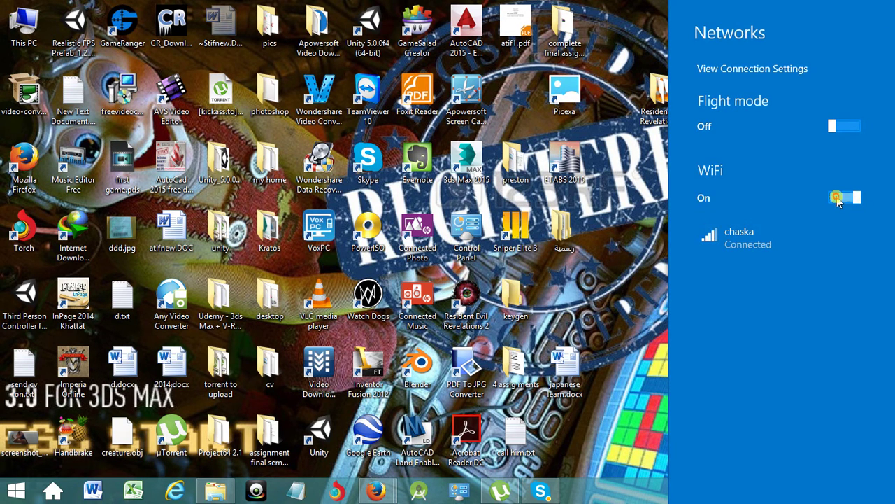
{"action": "left_click", "coordinate": [621, 227]}
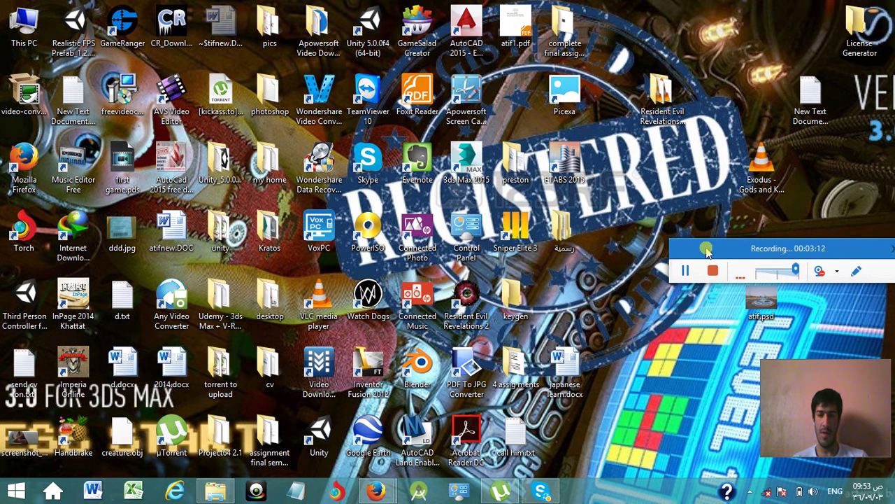
{"action": "left_click_drag", "start_coordinate": [703, 248], "coordinate": [652, 209]}
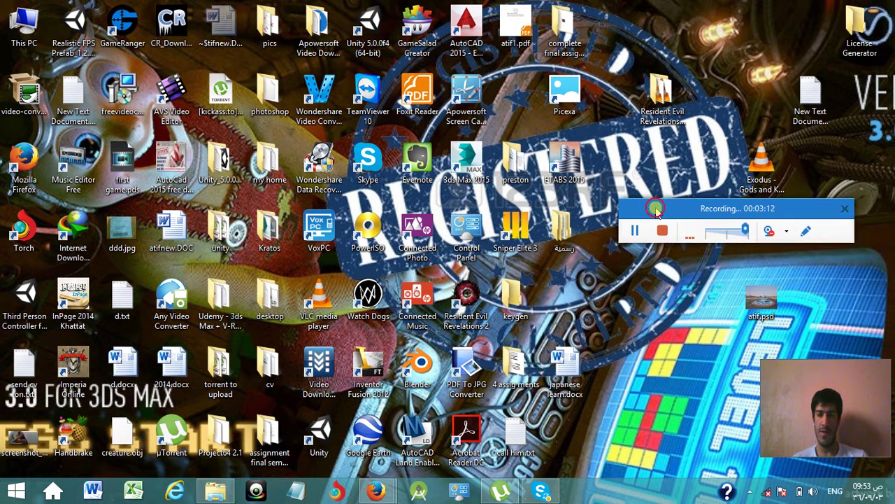
Browse C:\Program Files\Computers and Structures\ETABS 2015\CSiLicensing and launch LicenseRequest.exe.
{"action": "double_click", "coordinate": [25, 43]}
{"action": "double_click", "coordinate": [353, 11]}
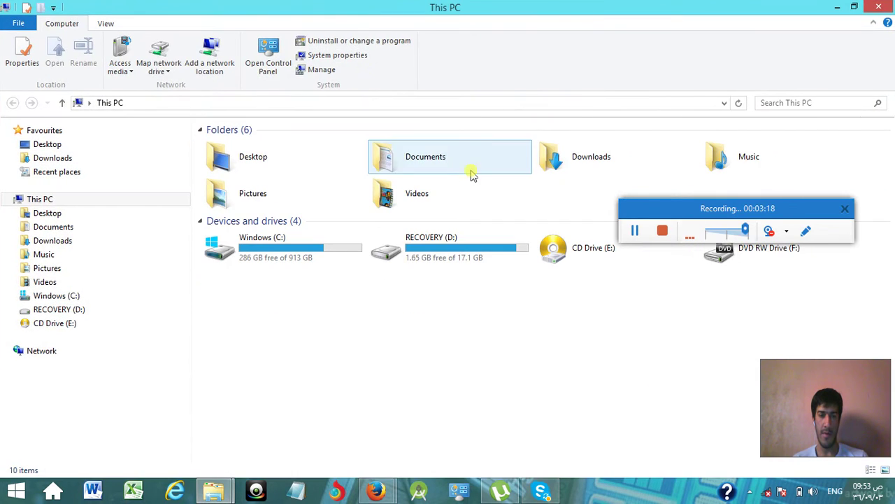
{"action": "left_click", "coordinate": [23, 296]}
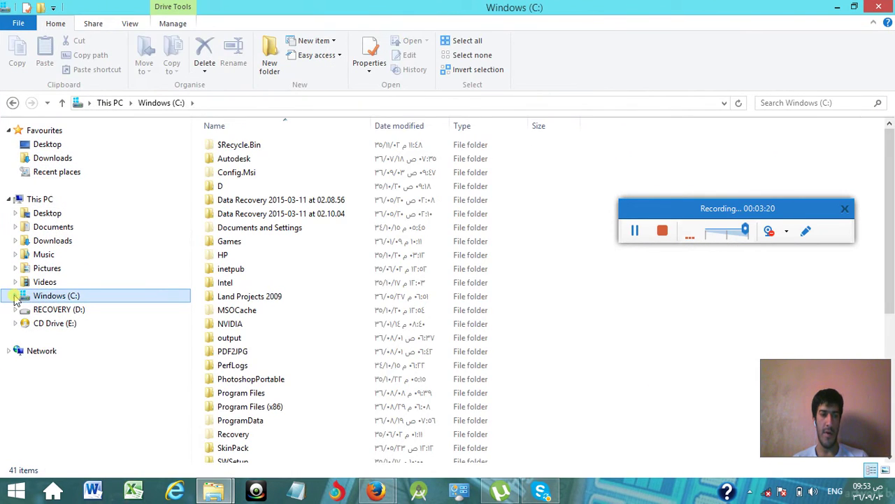
{"action": "left_click", "coordinate": [16, 297]}
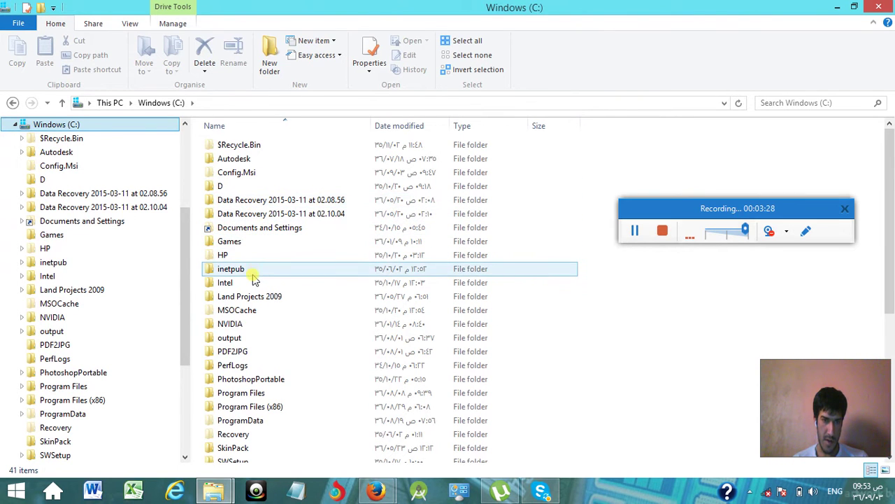
{"action": "double_click", "coordinate": [258, 394]}
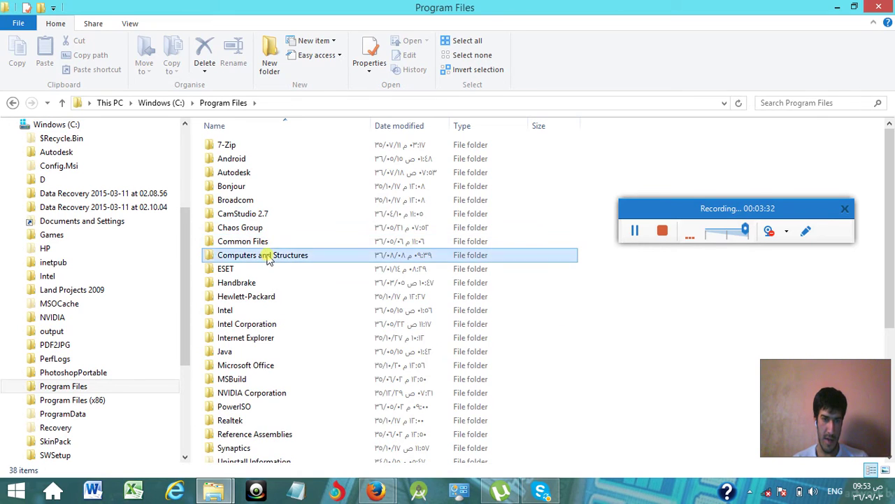
{"action": "double_click", "coordinate": [268, 259]}
{"action": "double_click", "coordinate": [253, 148]}
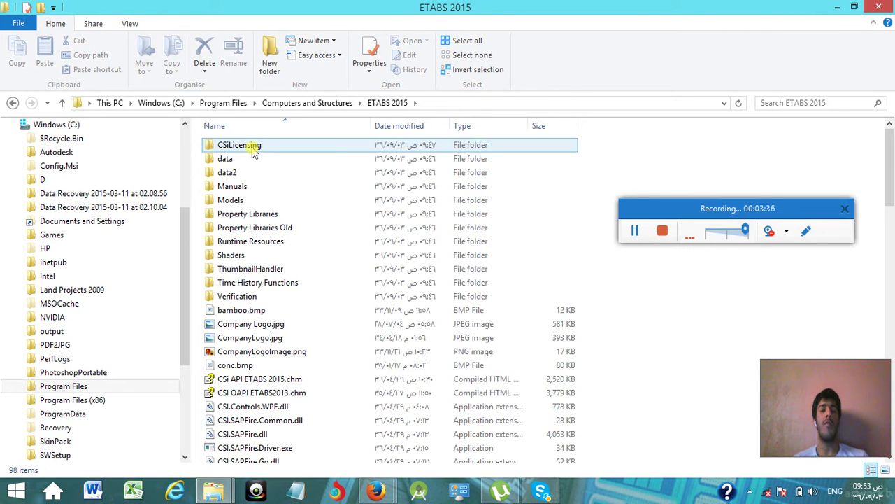
{"action": "double_click", "coordinate": [254, 150]}
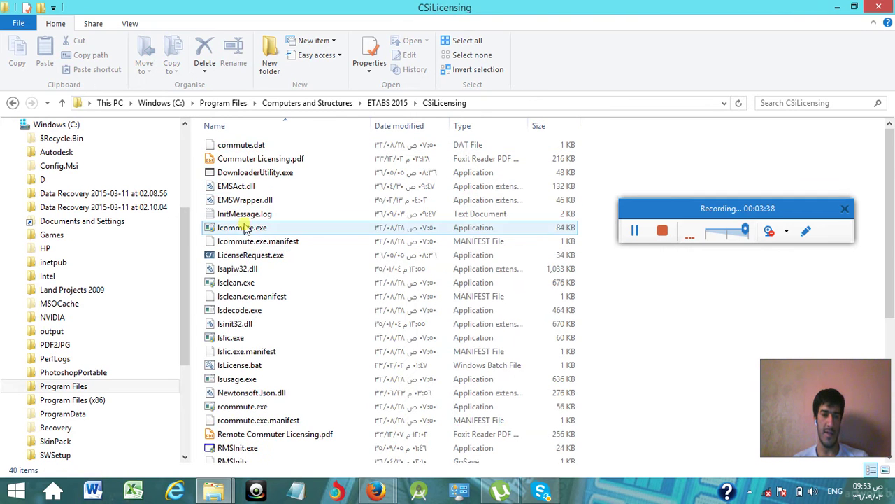
{"action": "double_click", "coordinate": [252, 257]}
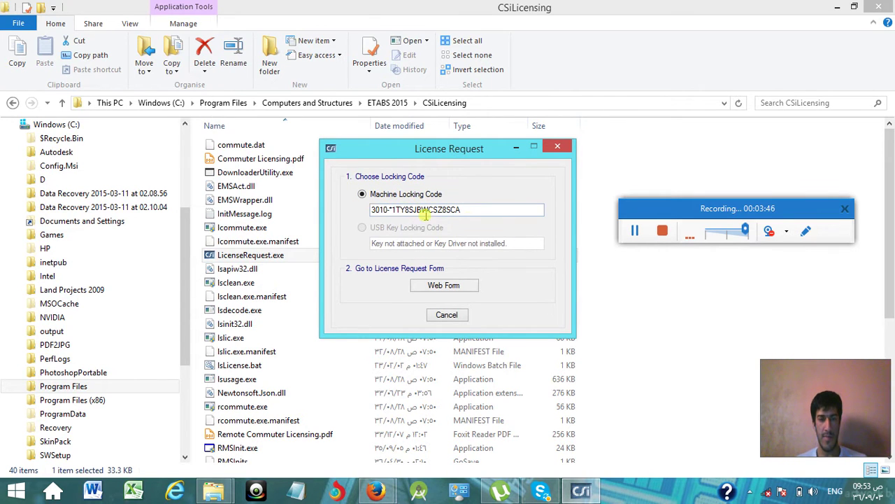
{"action": "left_click", "coordinate": [838, 6]}
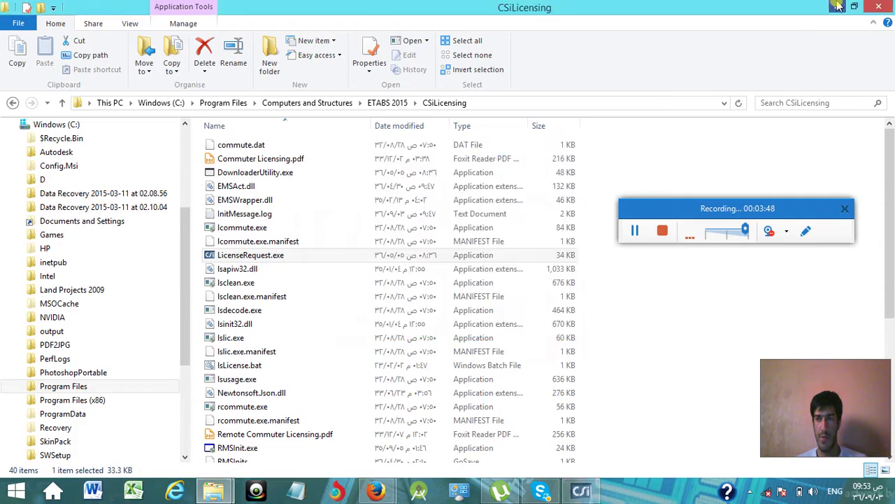
{"action": "left_click", "coordinate": [832, 6]}
Go from the Setup folder back to 64-Bit > License Generator and select etabs 2015.exe.
{"action": "double_click", "coordinate": [25, 21]}
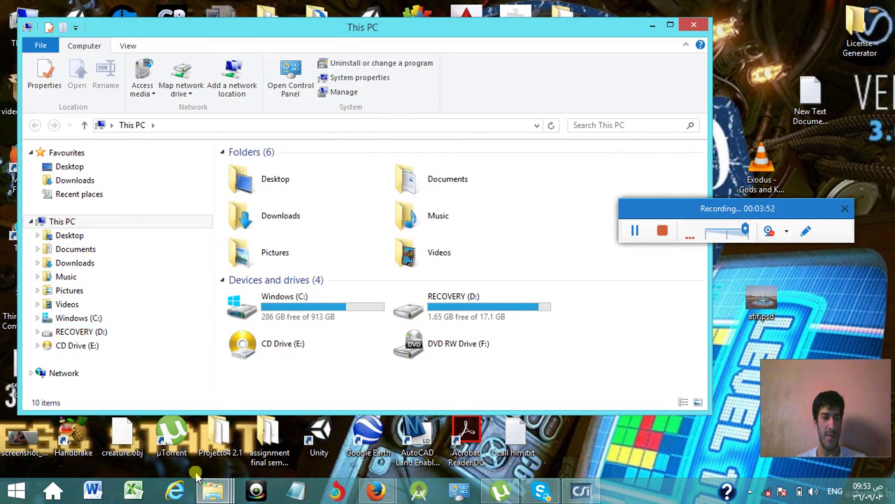
{"action": "mouse_move", "coordinate": [212, 488]}
{"action": "left_click", "coordinate": [131, 427]}
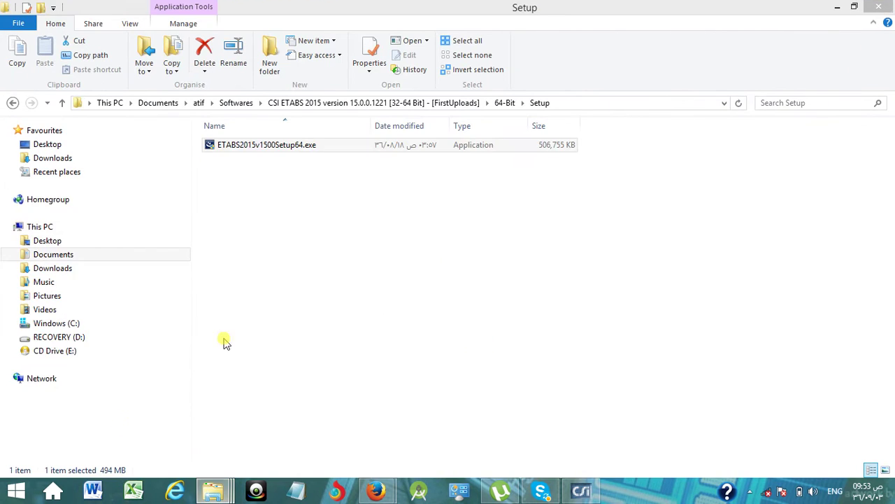
{"action": "left_click", "coordinate": [64, 103]}
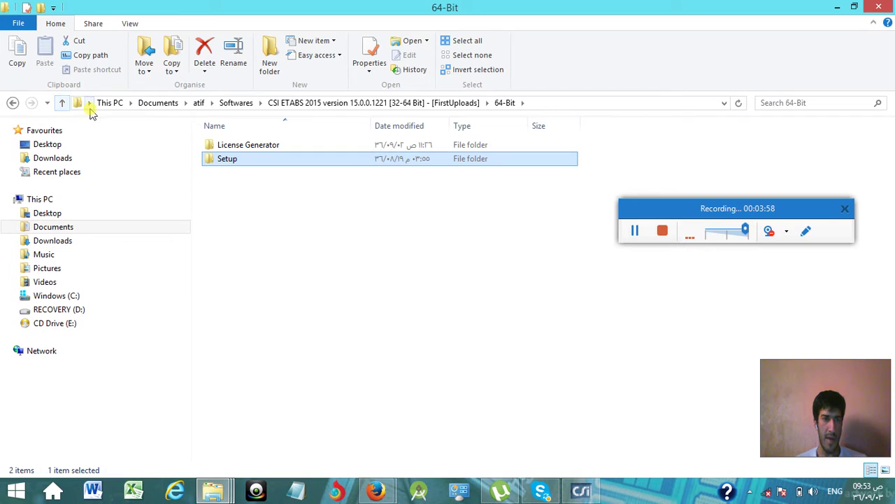
{"action": "left_click", "coordinate": [63, 103]}
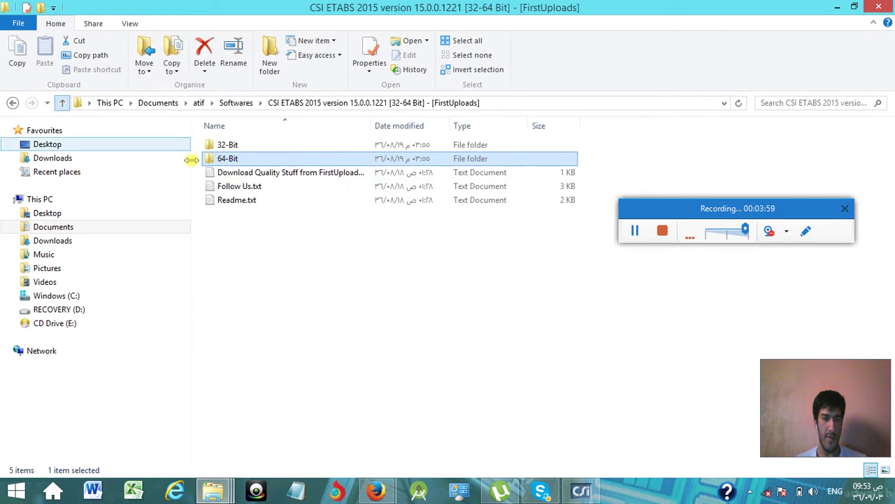
{"action": "double_click", "coordinate": [233, 160]}
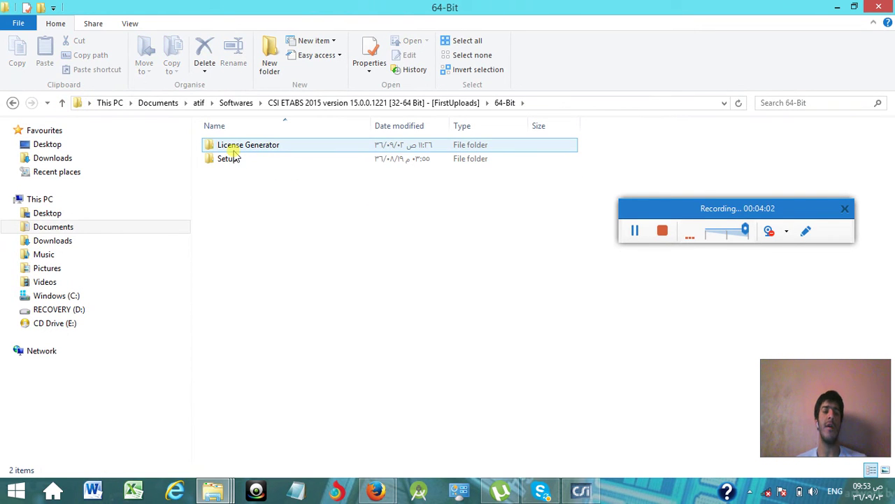
{"action": "double_click", "coordinate": [234, 149]}
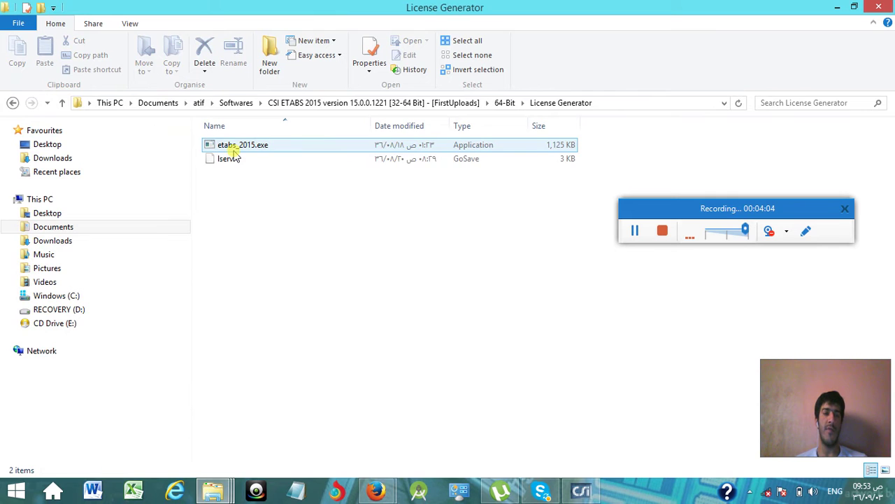
{"action": "left_click", "coordinate": [238, 149]}
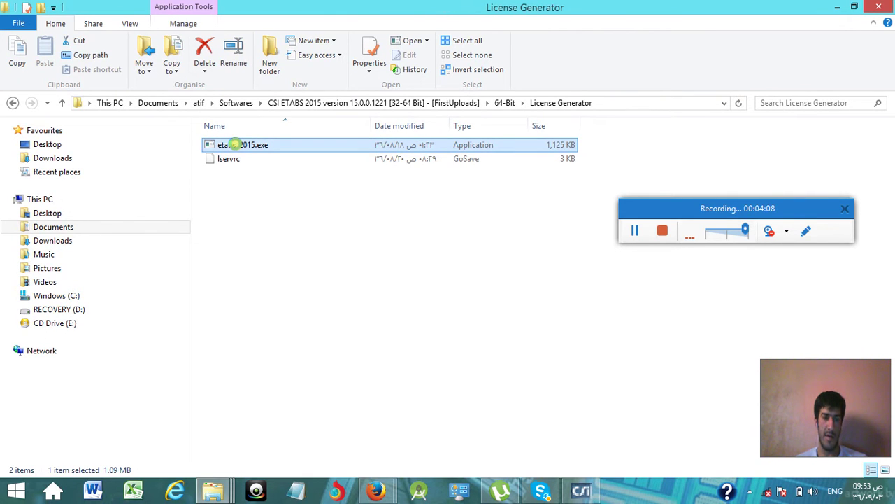
Run etabs 2015.exe as administrator and place its console beside the License Request window.
{"action": "right_click", "coordinate": [235, 145]}
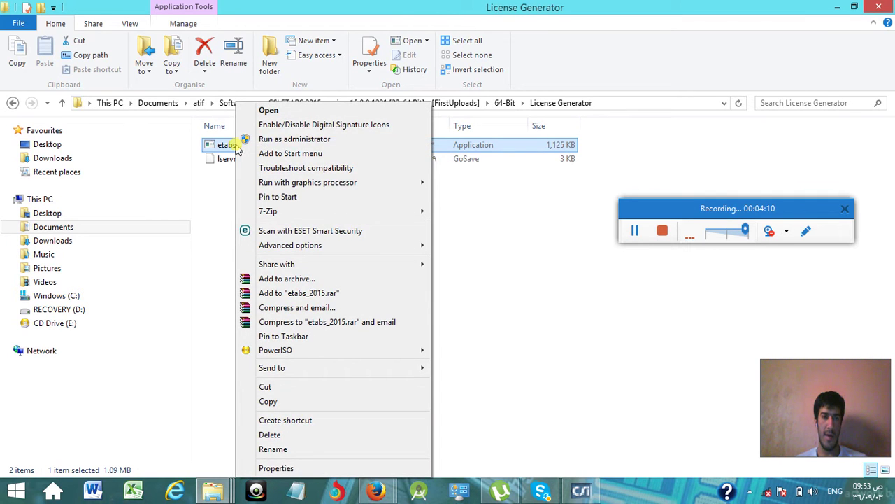
{"action": "left_click", "coordinate": [272, 140]}
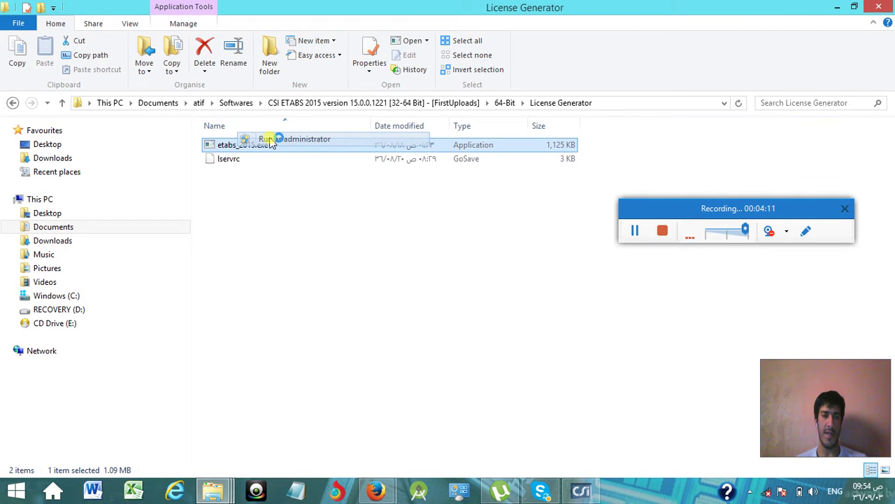
{"action": "left_click", "coordinate": [840, 7]}
{"action": "left_click_drag", "start_coordinate": [371, 98], "coordinate": [507, 114]}
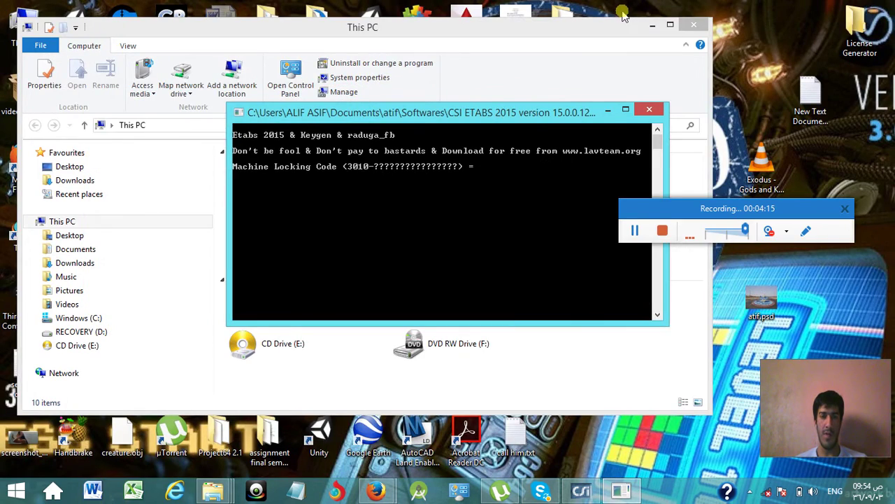
{"action": "left_click", "coordinate": [656, 26]}
{"action": "left_click_drag", "start_coordinate": [352, 114], "coordinate": [510, 117]}
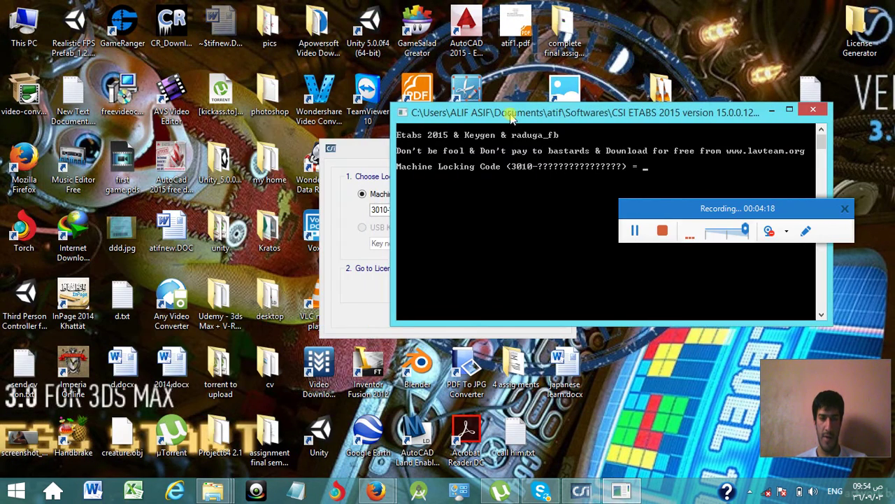
{"action": "left_click_drag", "start_coordinate": [368, 151], "coordinate": [186, 148]}
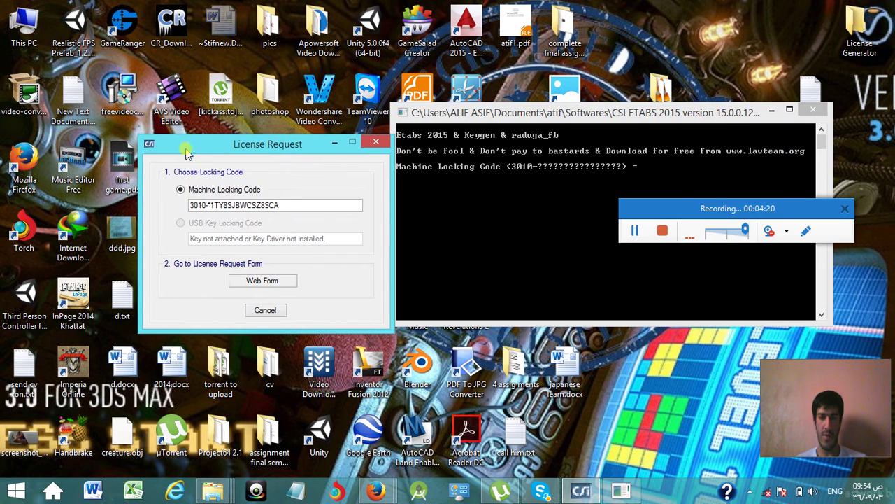
Select the machine locking code after the '3010-' prefix in License Request.
{"action": "left_click_drag", "start_coordinate": [282, 205], "coordinate": [205, 205]}
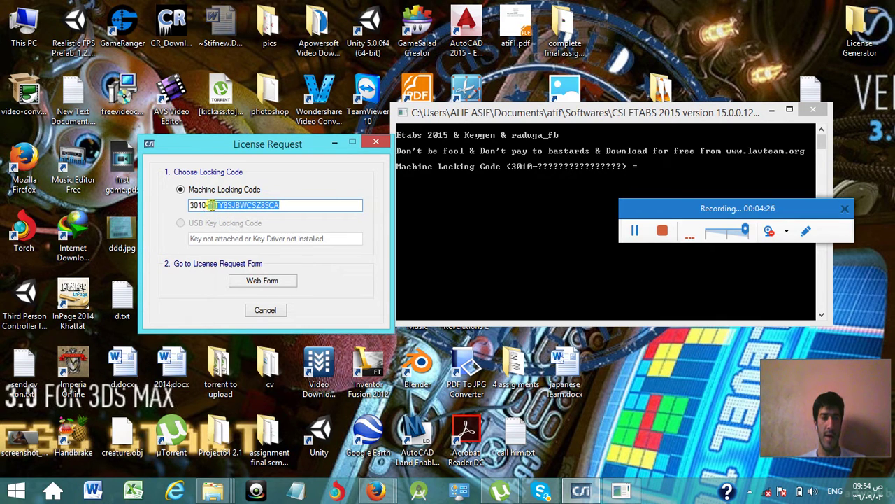
{"action": "left_click_drag", "start_coordinate": [211, 204], "coordinate": [190, 205]}
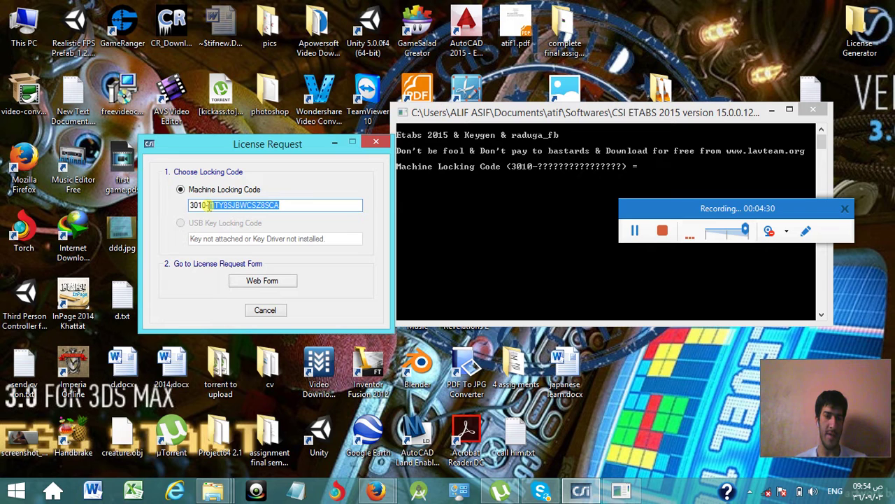
{"action": "left_click_drag", "start_coordinate": [197, 204], "coordinate": [201, 204]}
{"action": "double_click", "coordinate": [221, 205]}
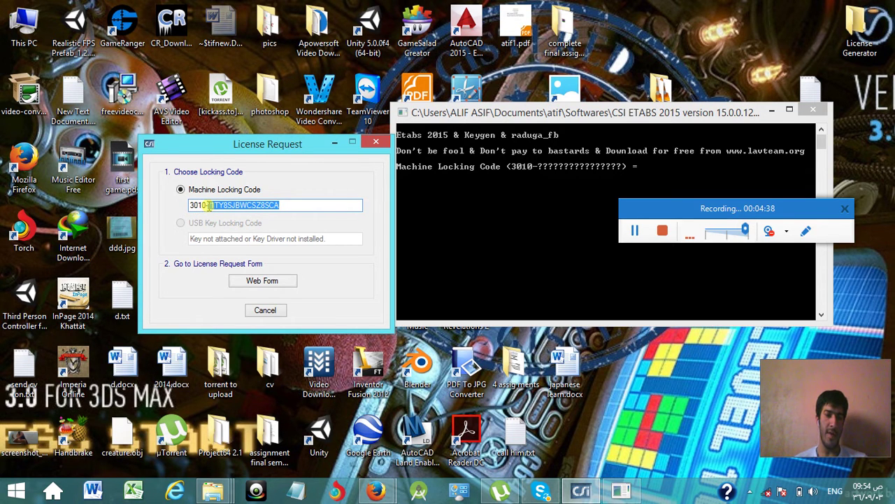
{"action": "left_click_drag", "start_coordinate": [292, 204], "coordinate": [207, 203]}
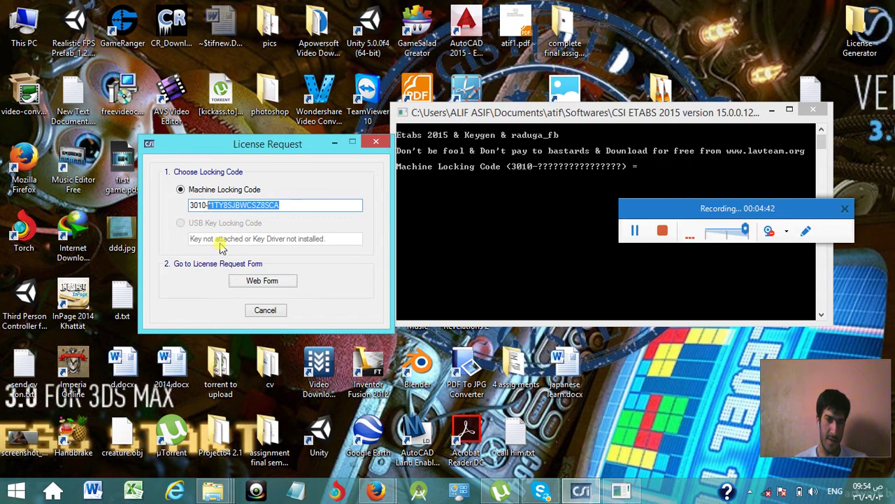
{"action": "left_click", "coordinate": [437, 118]}
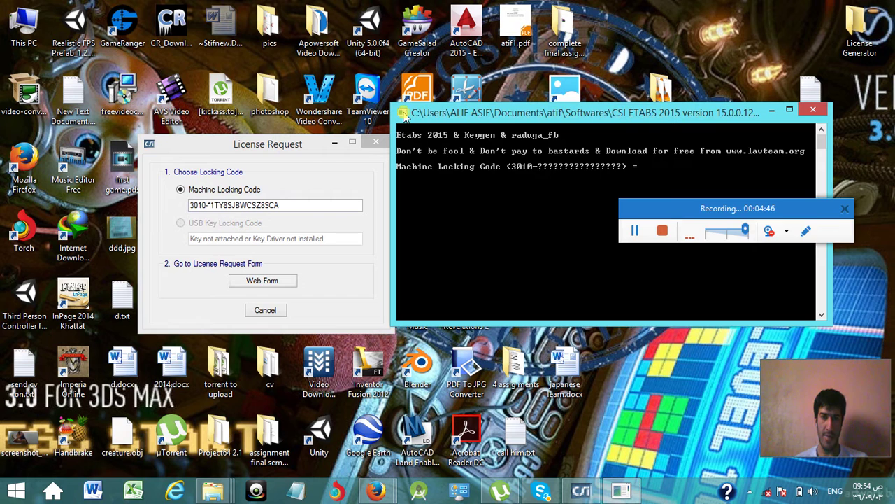
Paste the locking code into the keygen console, submit it, and cancel License Request.
{"action": "left_click", "coordinate": [404, 114]}
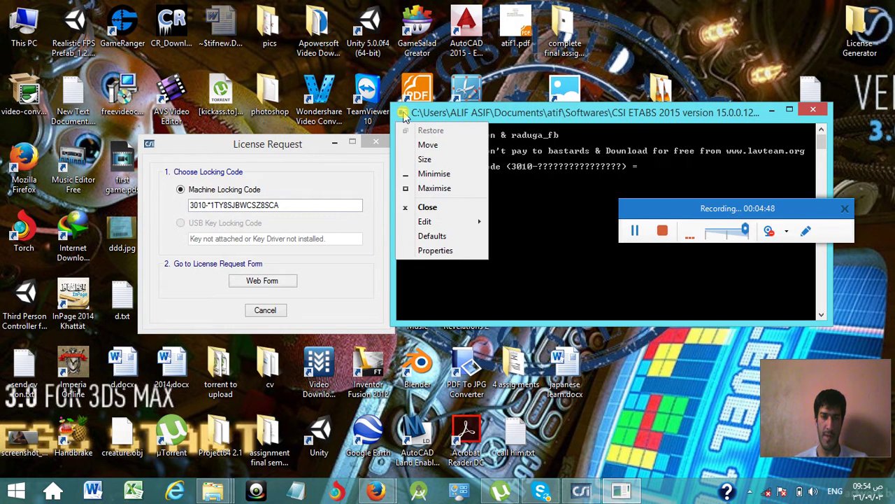
{"action": "left_click", "coordinate": [442, 223]}
{"action": "left_click", "coordinate": [533, 252]}
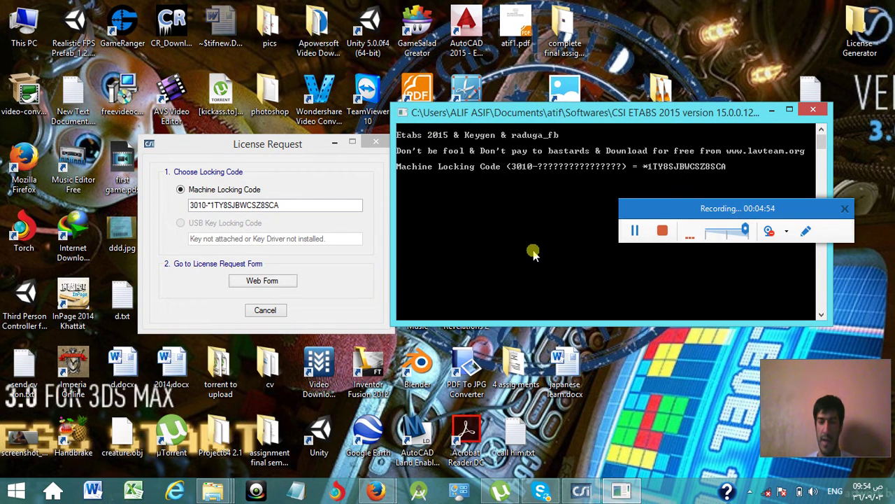
{"action": "key", "text": "Return"}
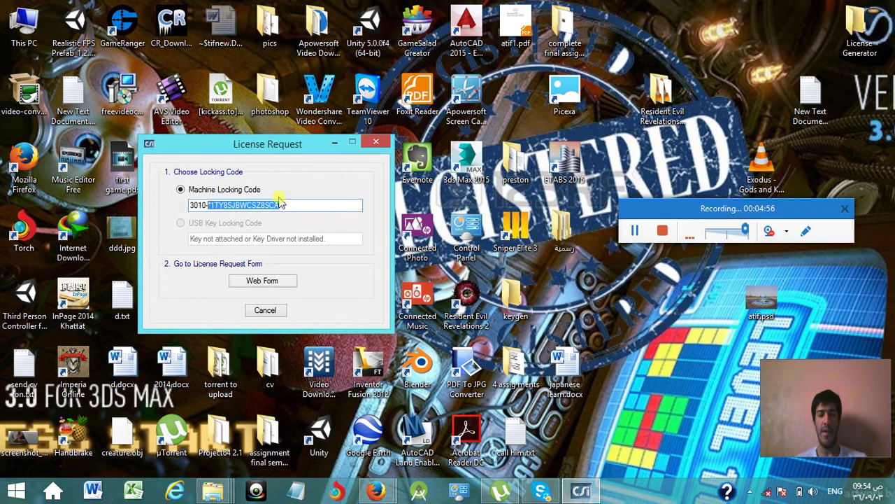
{"action": "left_click", "coordinate": [278, 312]}
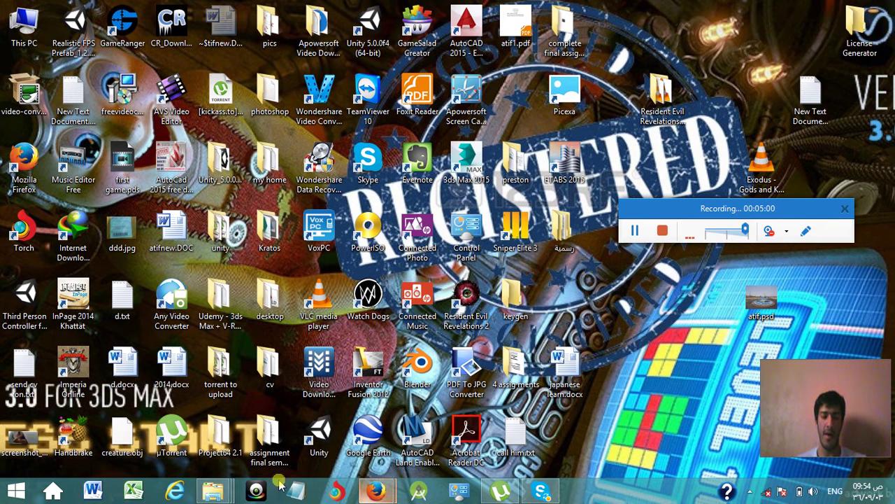
Bring the License Generator folder forward and select the lservrc licence file.
{"action": "mouse_move", "coordinate": [213, 490]}
{"action": "left_click", "coordinate": [112, 429]}
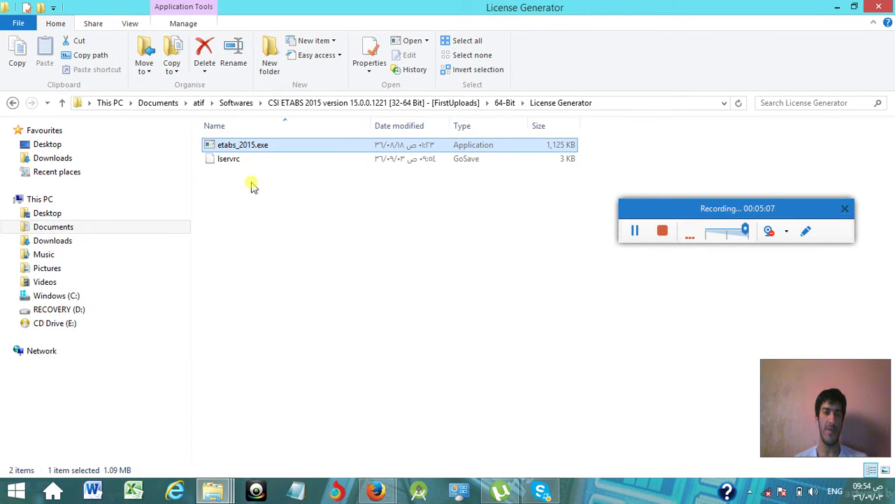
{"action": "left_click", "coordinate": [238, 203]}
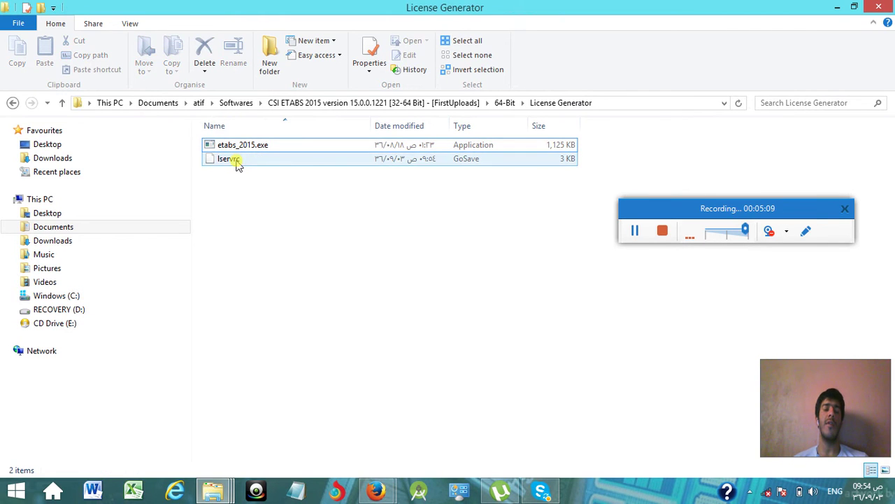
{"action": "left_click", "coordinate": [237, 163]}
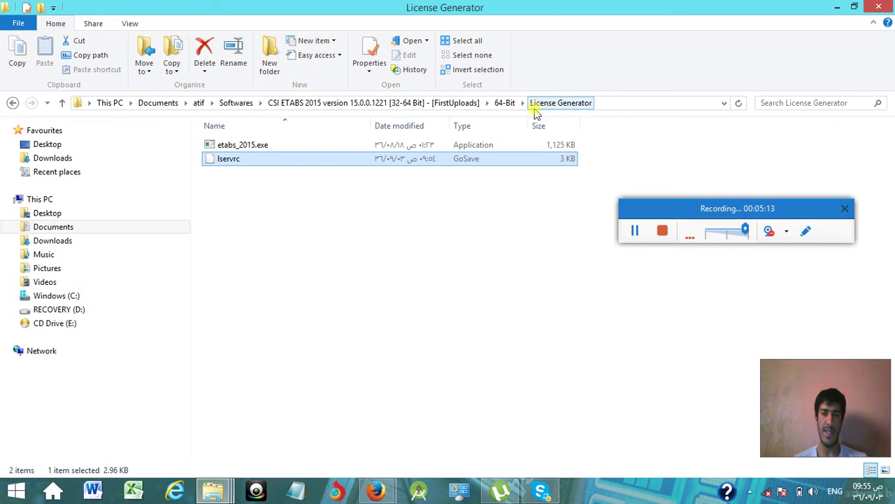
{"action": "left_click", "coordinate": [231, 159]}
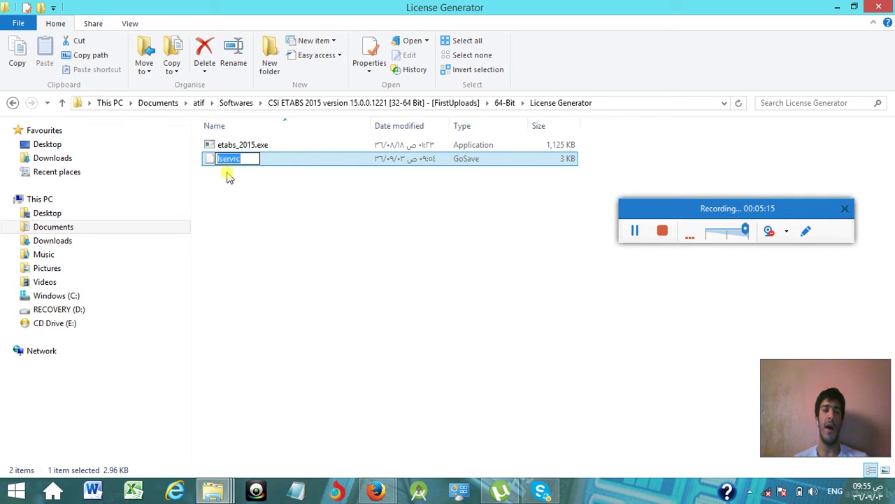
{"action": "left_click", "coordinate": [226, 186]}
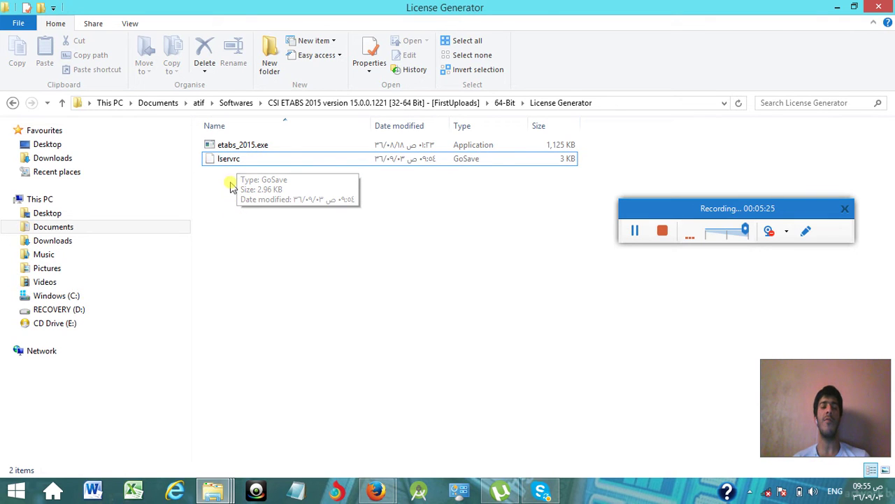
Reselect lservrc and copy it to the clipboard with Ctrl+C.
{"action": "left_click", "coordinate": [240, 160]}
{"action": "left_click", "coordinate": [238, 190]}
{"action": "left_click", "coordinate": [231, 162]}
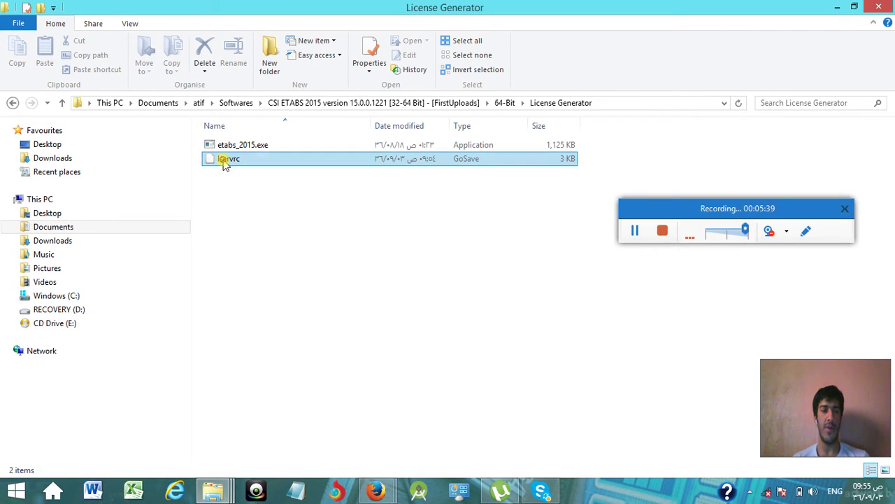
{"action": "left_click", "coordinate": [225, 161]}
{"action": "left_click", "coordinate": [233, 163]}
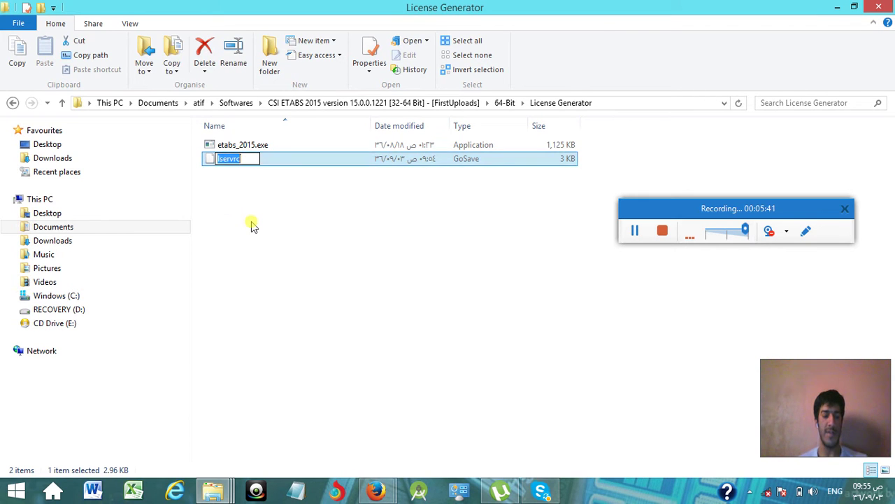
{"action": "left_click", "coordinate": [252, 224]}
{"action": "left_click", "coordinate": [226, 160]}
{"action": "key", "text": "ctrl+c"}
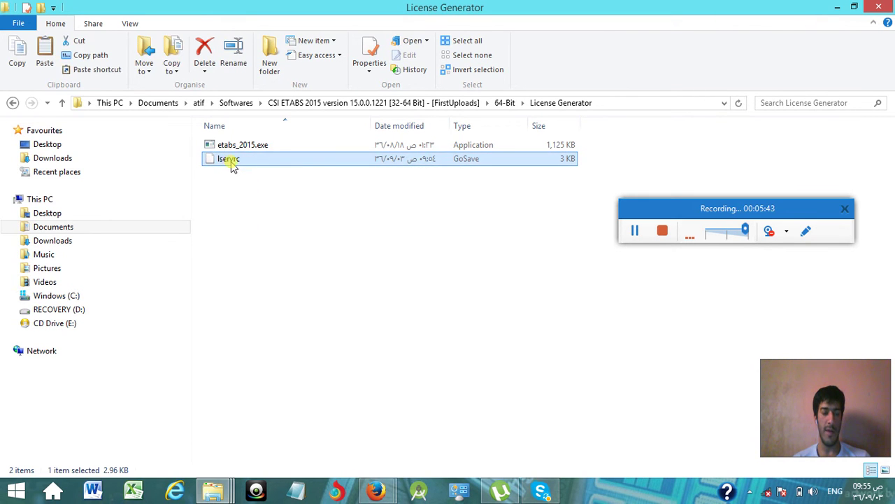
Minimize the License Generator window and browse to C:\Program Files\Computers and Structures\ETABS 2015.
{"action": "left_click", "coordinate": [837, 7]}
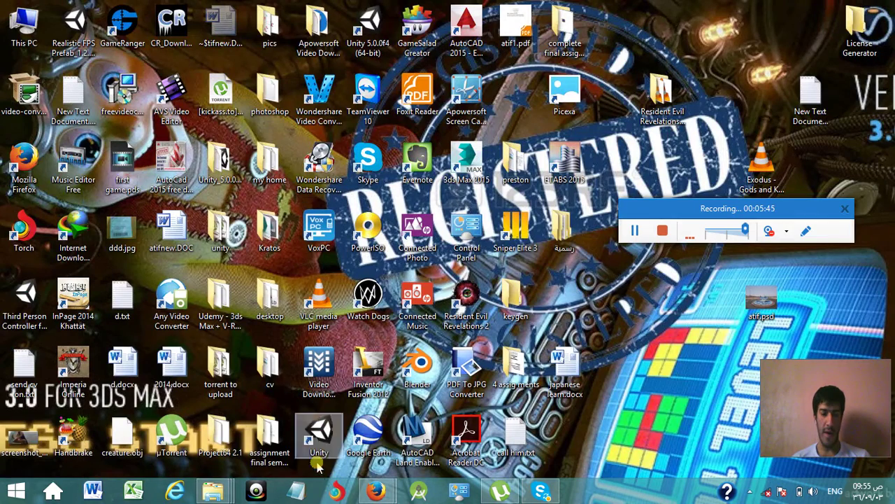
{"action": "mouse_move", "coordinate": [213, 490]}
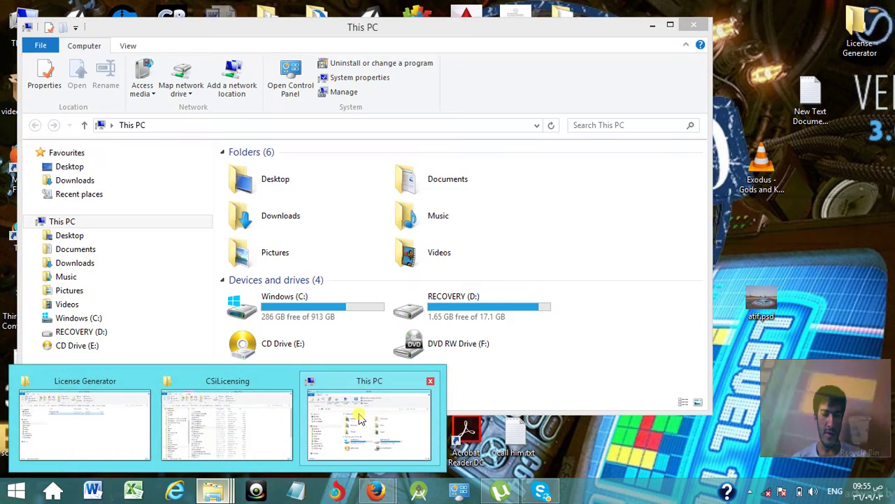
{"action": "left_click", "coordinate": [359, 416]}
{"action": "double_click", "coordinate": [292, 28]}
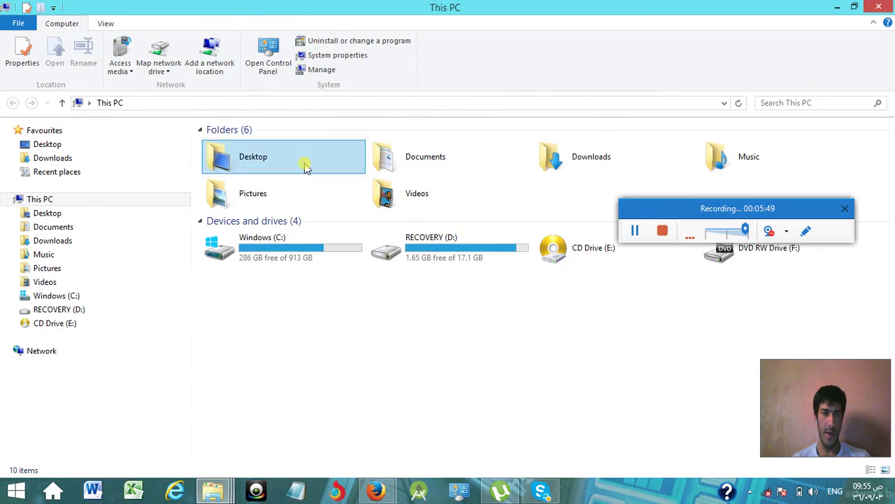
{"action": "double_click", "coordinate": [319, 259]}
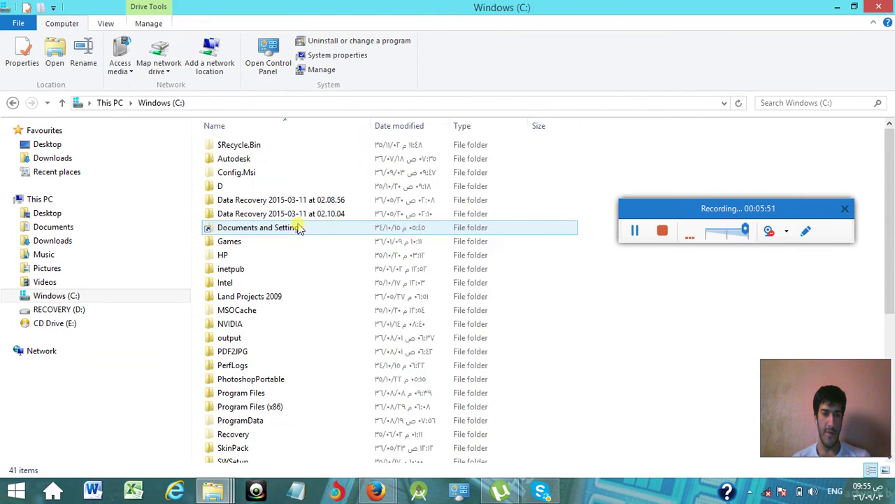
{"action": "double_click", "coordinate": [246, 393]}
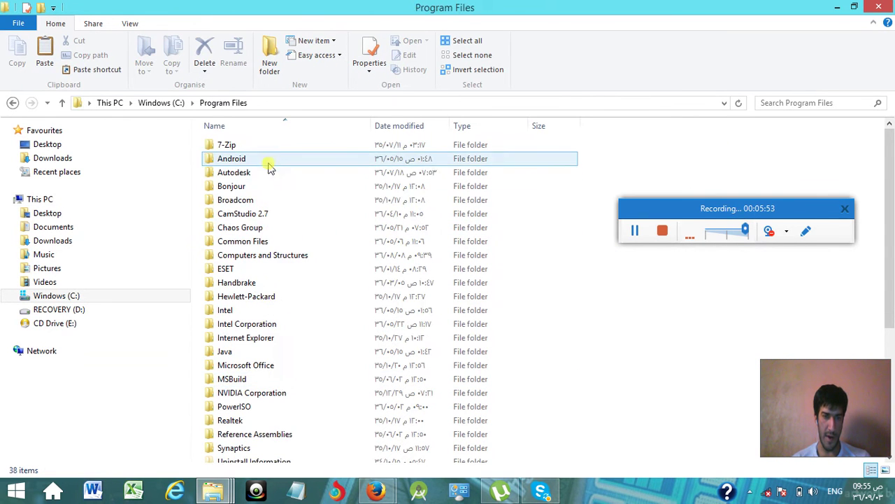
{"action": "double_click", "coordinate": [256, 256]}
{"action": "double_click", "coordinate": [234, 150]}
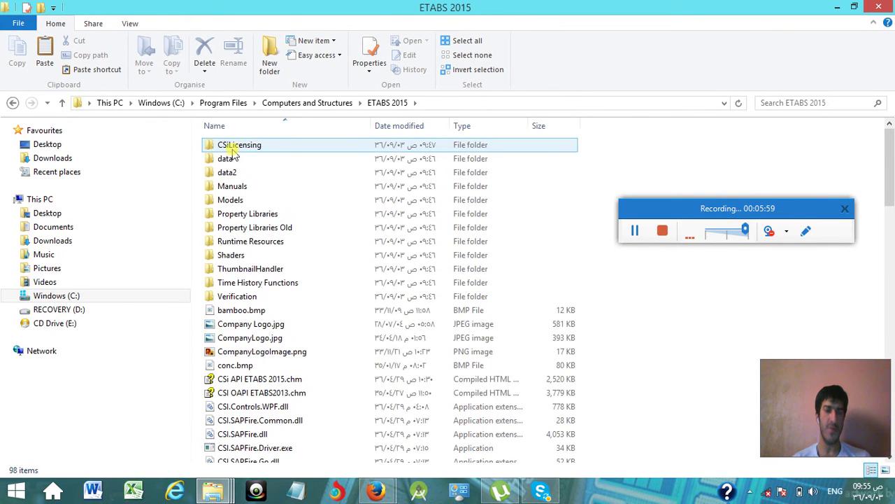
Paste lservrc into the ETABS 2015 folder, replacing the existing copy with administrator permission.
{"action": "left_click", "coordinate": [774, 160]}
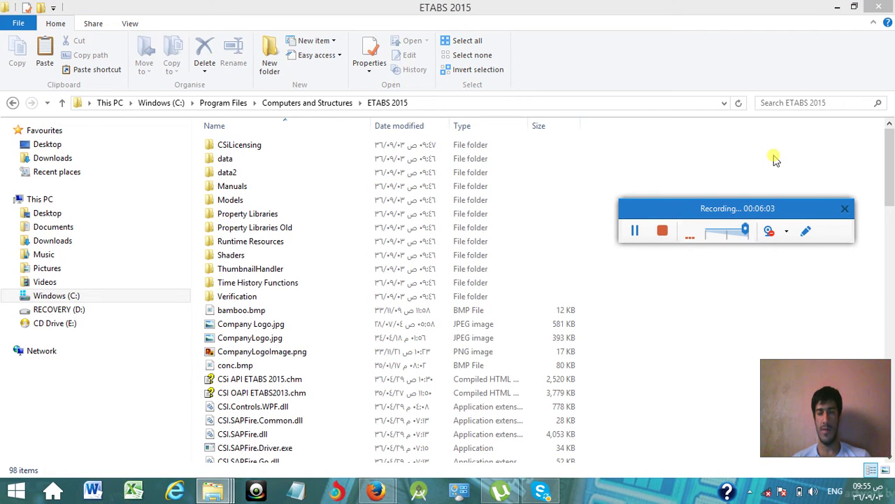
{"action": "key", "text": "ctrl+v"}
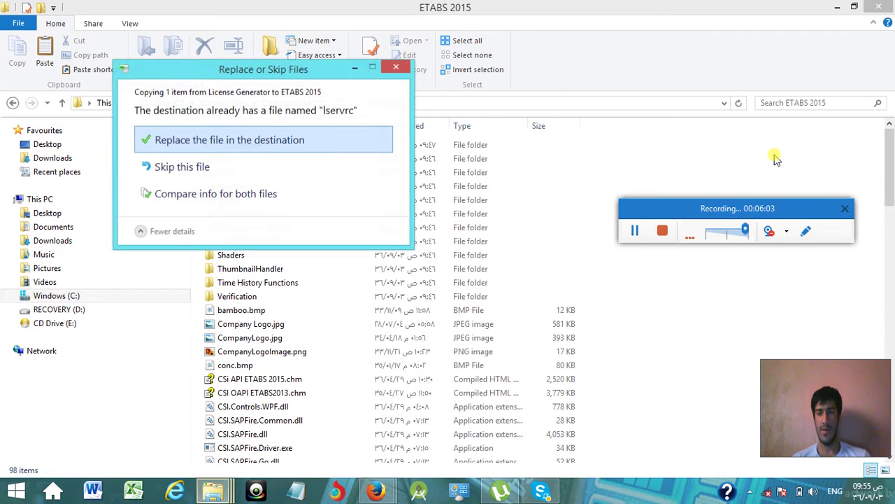
{"action": "left_click", "coordinate": [217, 144]}
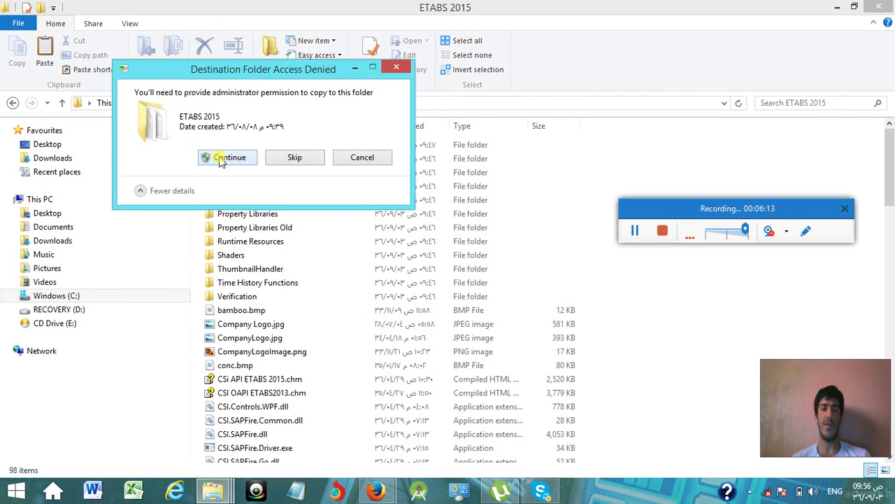
{"action": "left_click", "coordinate": [224, 157]}
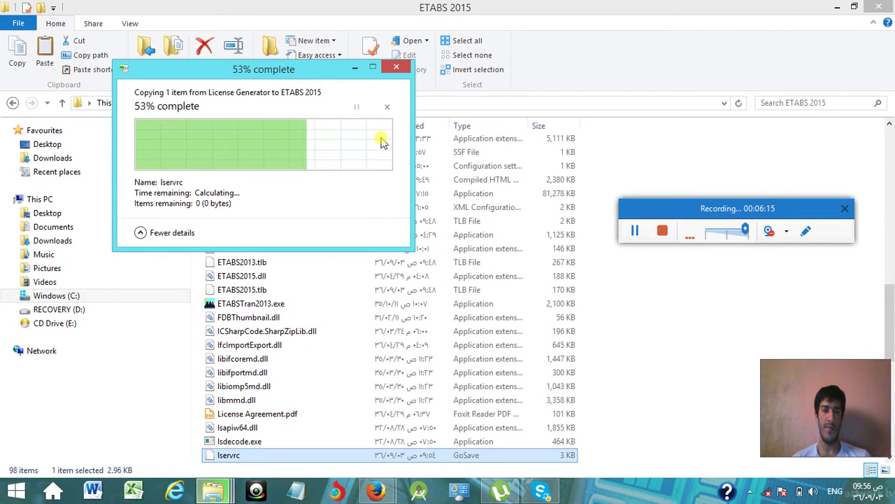
{"action": "left_click", "coordinate": [837, 7]}
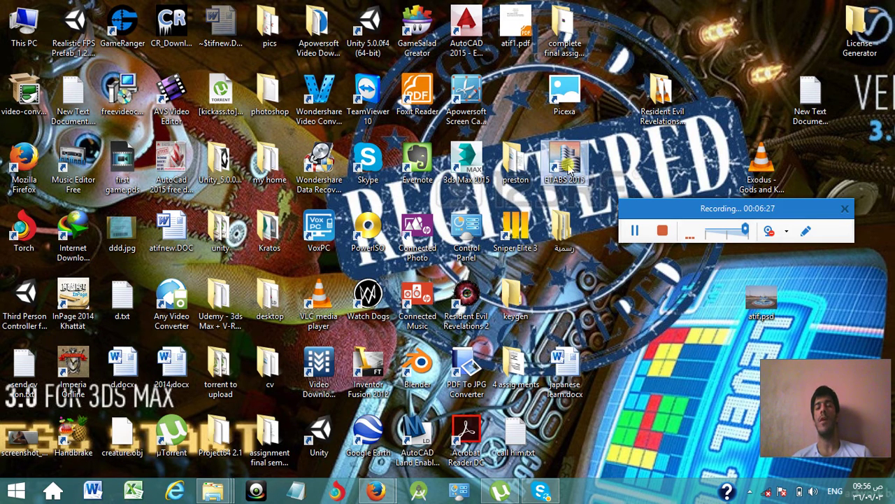
Launch ETABS 2015 from its desktop icon and wait for the Start Page.
{"action": "double_click", "coordinate": [570, 166]}
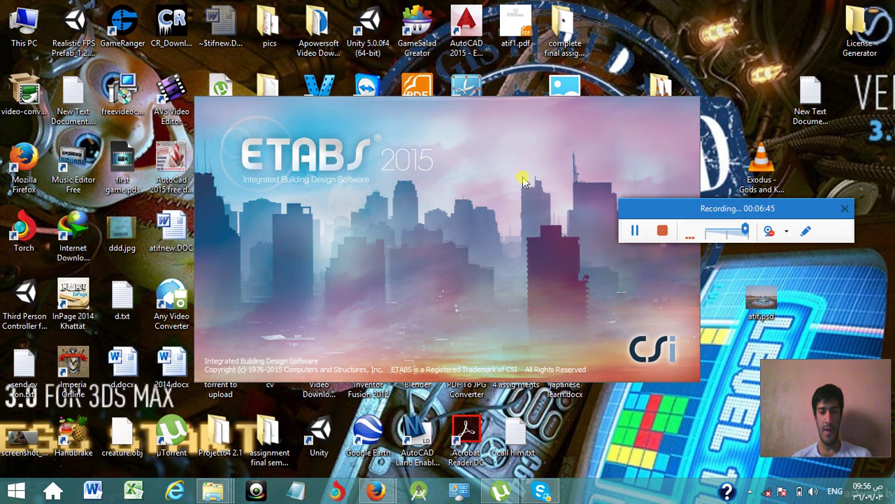
{"action": "left_click_drag", "start_coordinate": [693, 204], "coordinate": [733, 236]}
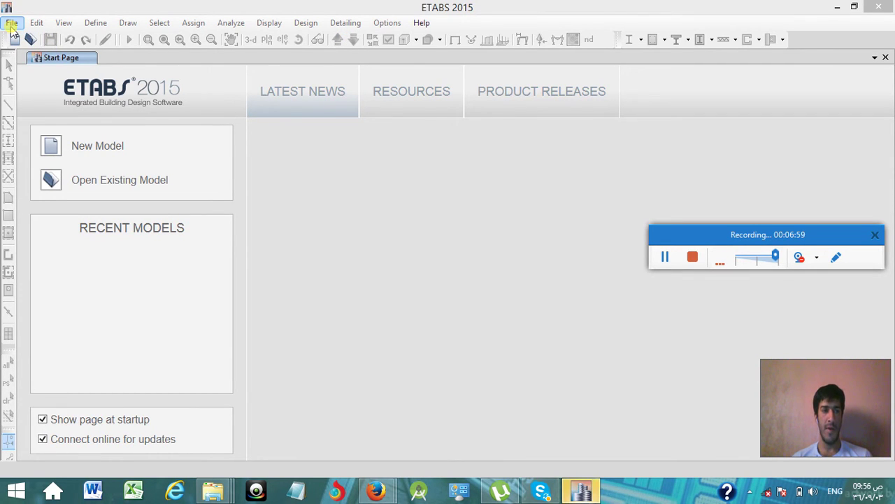
Choose File > New Model to start a new untitled model.
{"action": "left_click", "coordinate": [11, 25]}
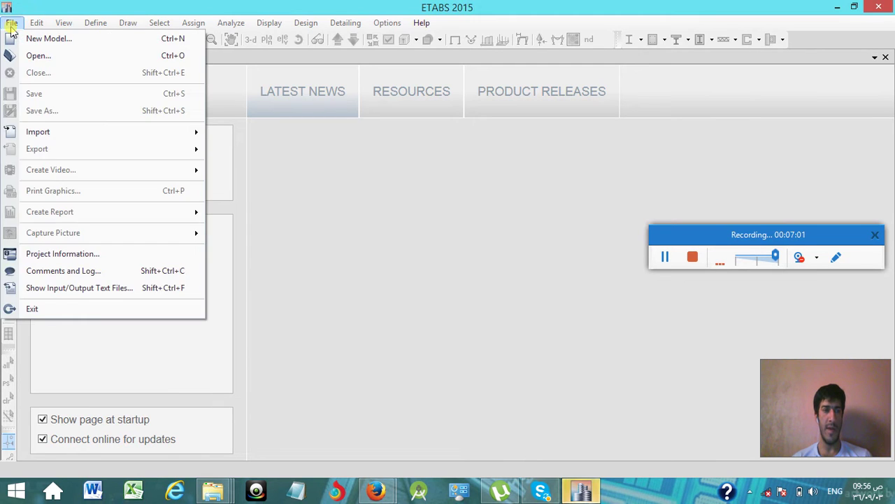
{"action": "left_click", "coordinate": [12, 25]}
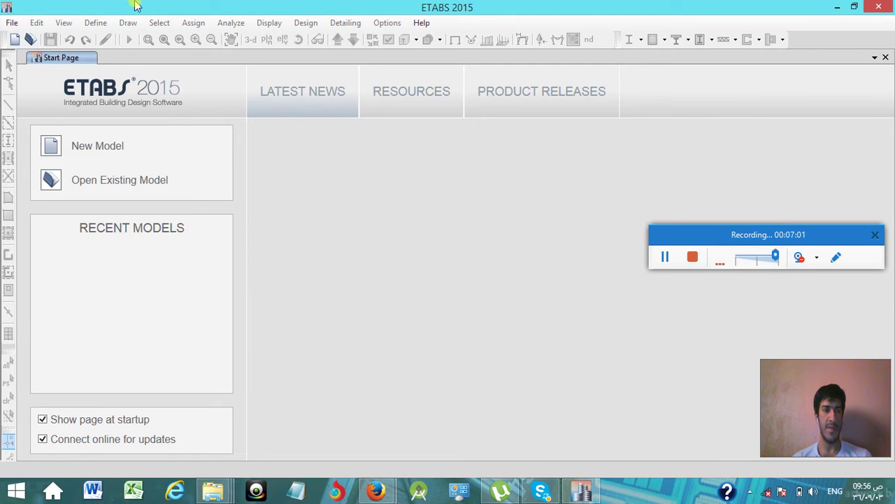
{"action": "left_click", "coordinate": [14, 24]}
{"action": "left_click", "coordinate": [14, 24]}
{"action": "left_click", "coordinate": [12, 22]}
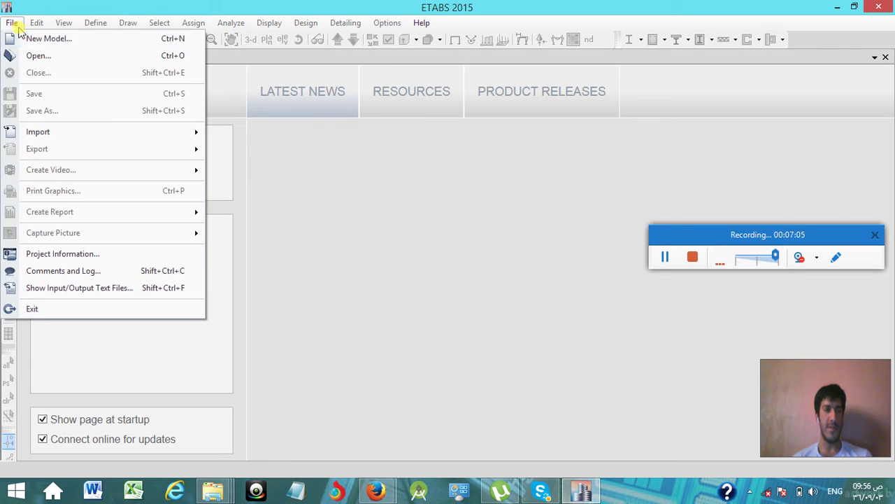
{"action": "left_click", "coordinate": [362, 201]}
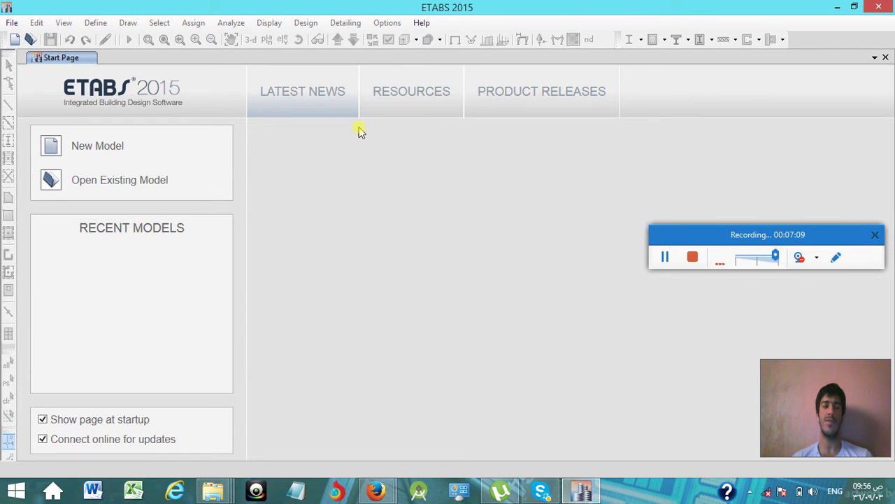
{"action": "left_click", "coordinate": [13, 22]}
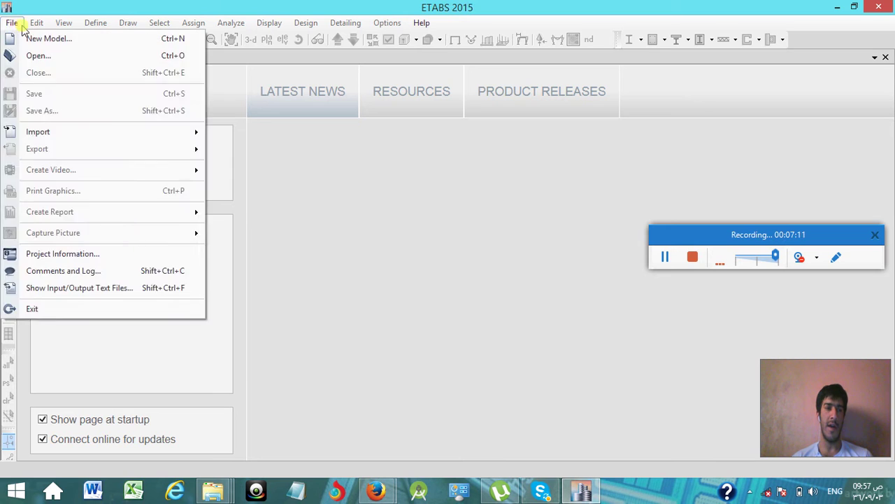
{"action": "left_click", "coordinate": [12, 23]}
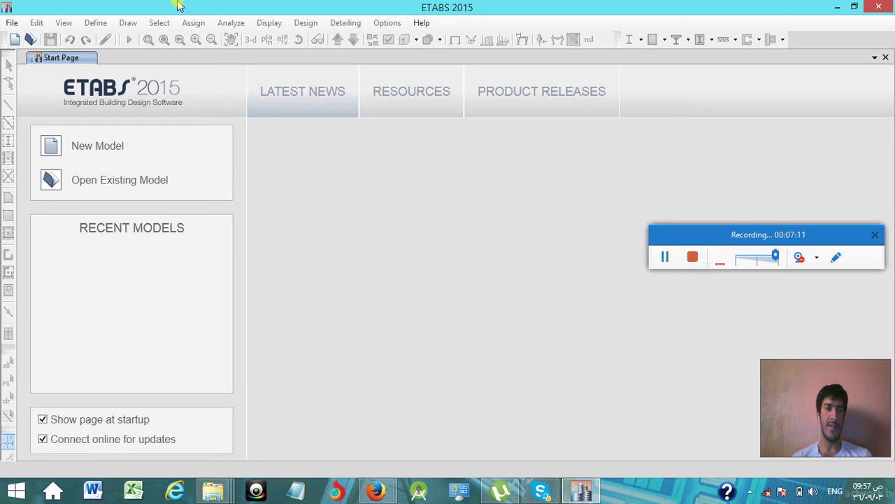
{"action": "left_click", "coordinate": [13, 22]}
{"action": "left_click", "coordinate": [46, 39]}
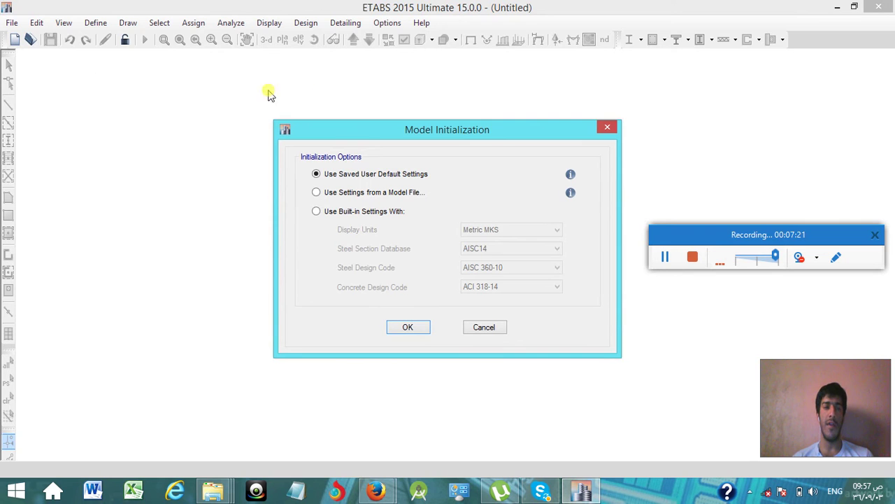
Move the Model Initialization dialog aside and cancel it.
{"action": "left_click_drag", "start_coordinate": [340, 126], "coordinate": [322, 122]}
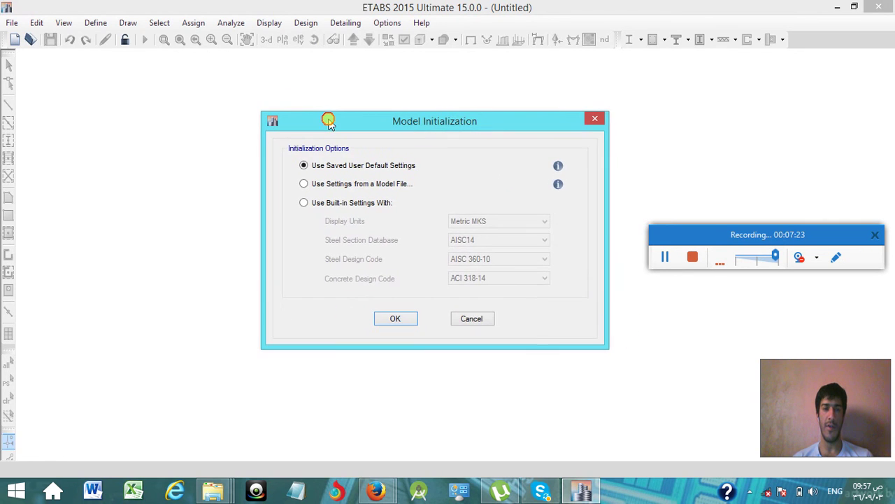
{"action": "left_click", "coordinate": [475, 320]}
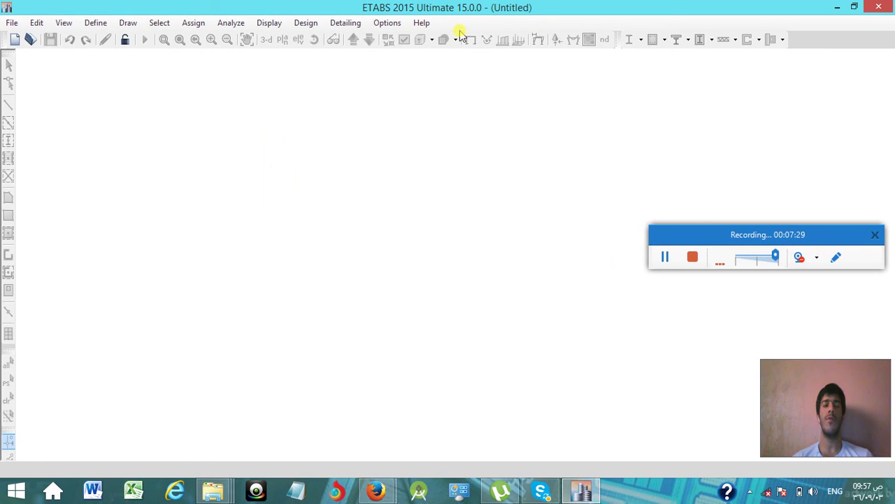